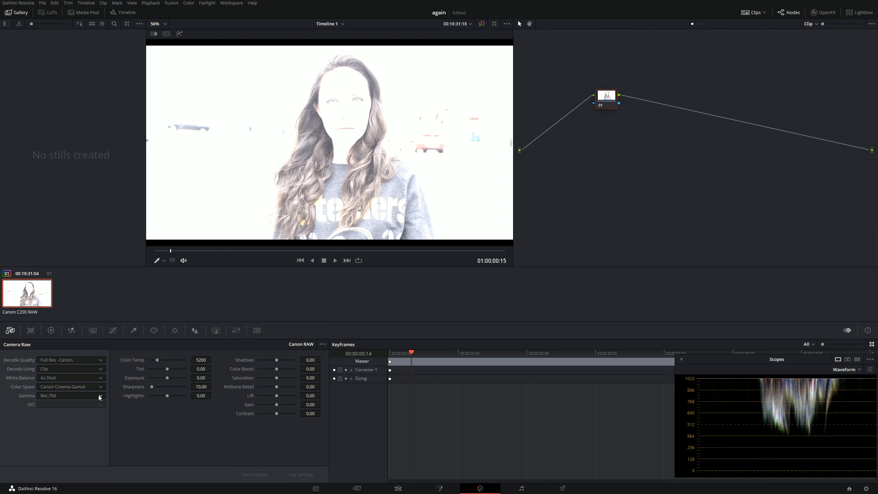
Set the clip's Camera Raw gamma to Canon Log 2, comparing it with Canon Log.
click(99, 395)
click(94, 409)
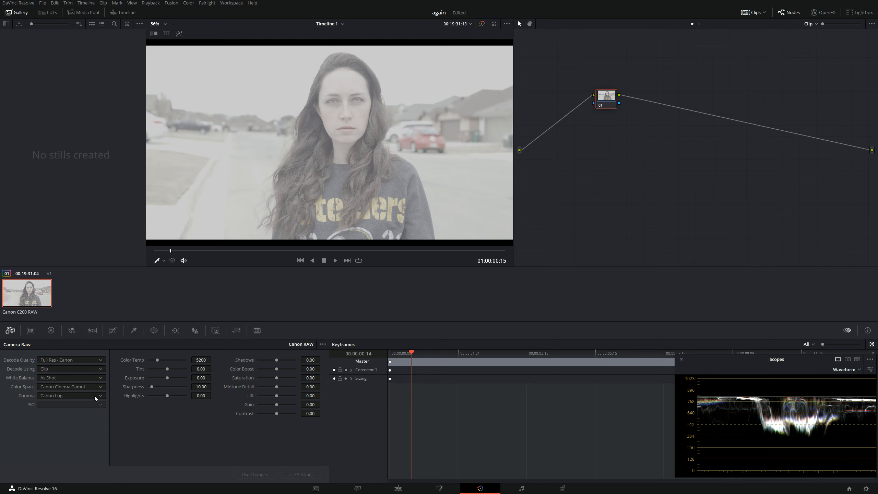
click(95, 396)
click(86, 418)
click(76, 398)
click(75, 410)
click(82, 398)
click(75, 417)
Try the Canon Log 3 and Canon Log gammas against the waveform and return the gamma to Canon Log 2.
drag(730, 363, 722, 363)
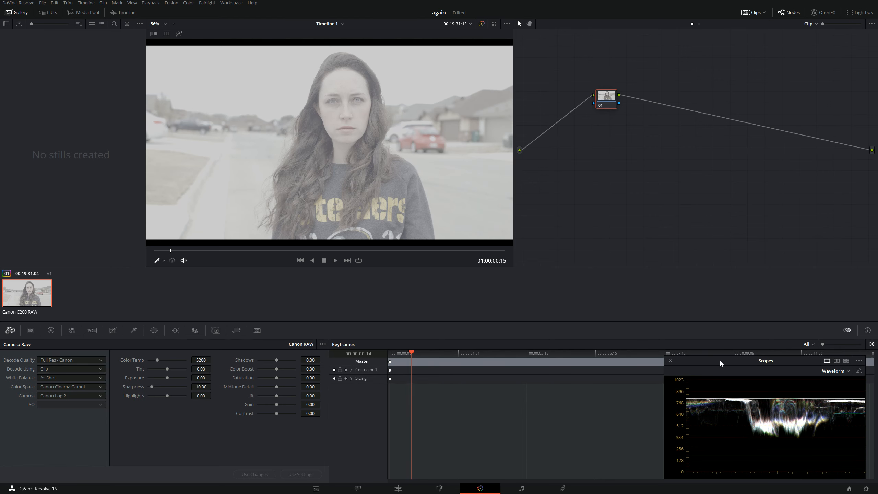
click(94, 398)
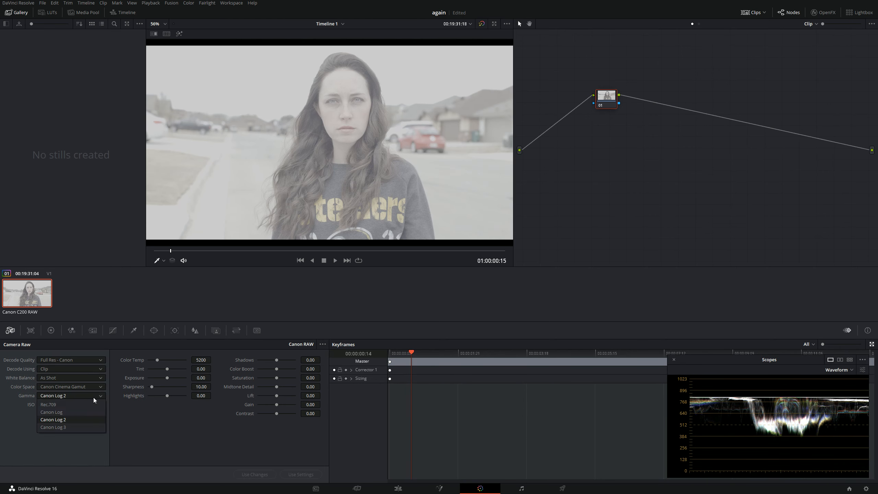
click(85, 424)
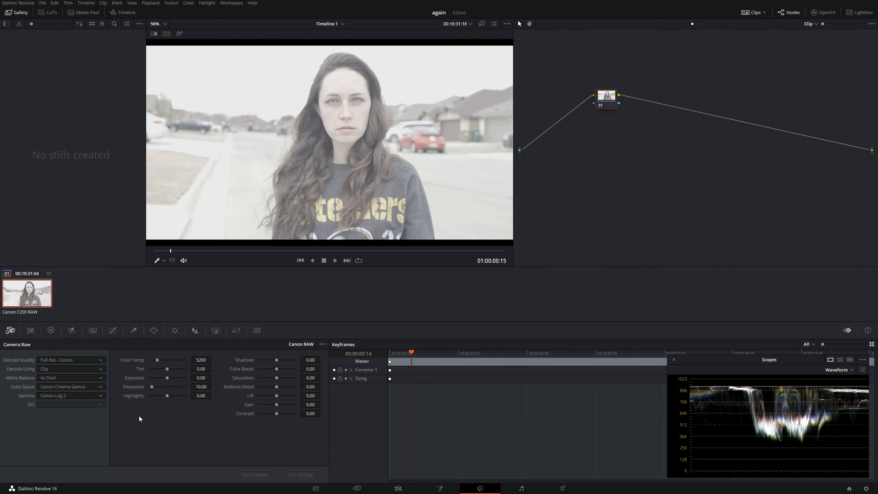
click(85, 399)
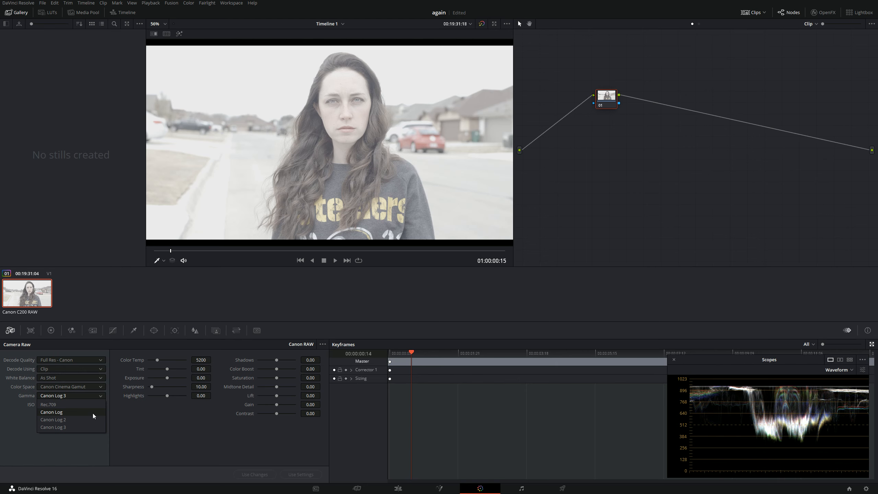
click(92, 412)
click(86, 399)
click(78, 420)
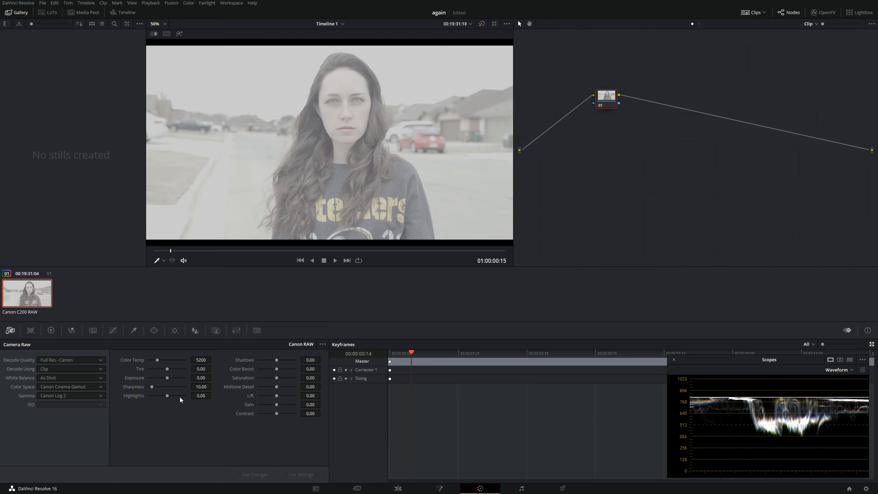
Lower the Camera Raw highlights to -20.70 and the gain to -3.25.
mouse_move(167, 398)
mouse_down()
mouse_move(144, 396)
mouse_move(164, 398)
mouse_up()
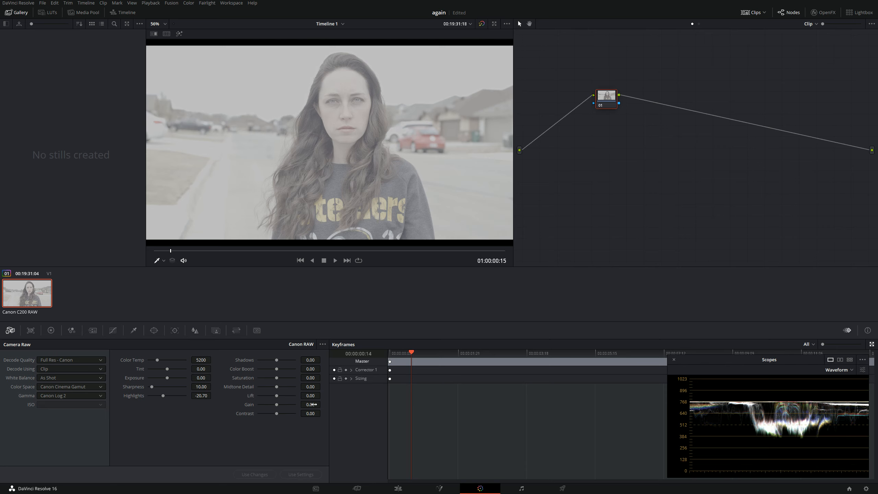
drag(310, 404, 305, 405)
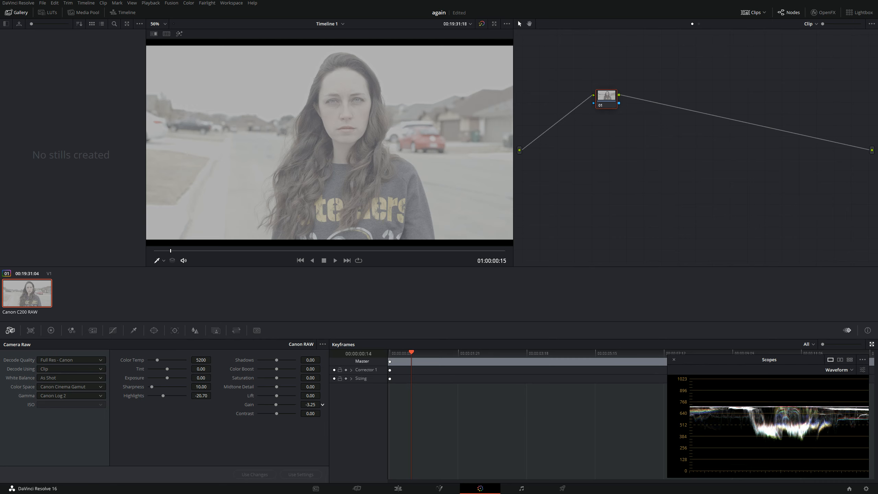
Add a second serial node and apply the 3D LUT CinemaGamut_CanonLog2-to-BT709_WideDR_65_FF_Ver.2.0 to it.
key(alt+s)
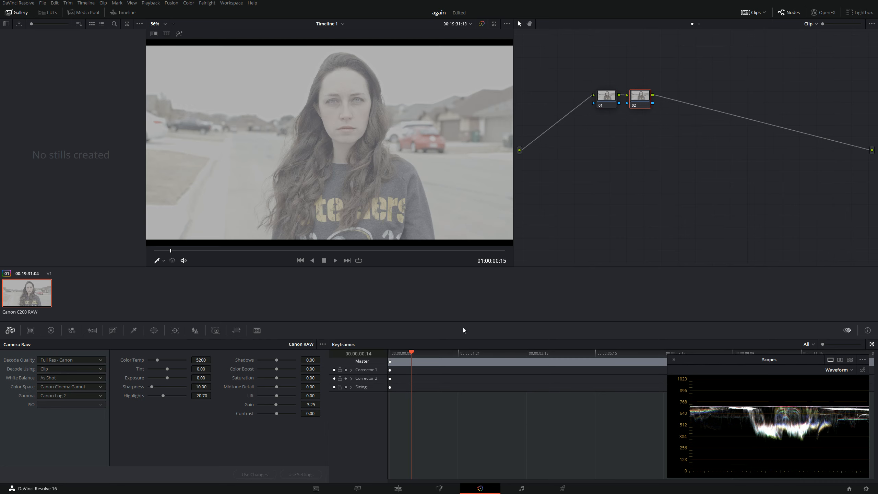
right_click(644, 98)
mouse_move(656, 174)
mouse_move(722, 198)
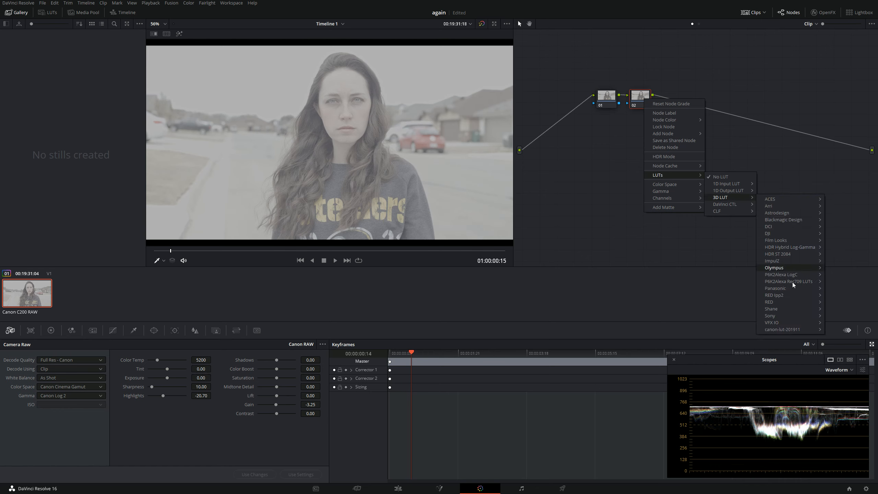
mouse_move(777, 329)
mouse_move(843, 340)
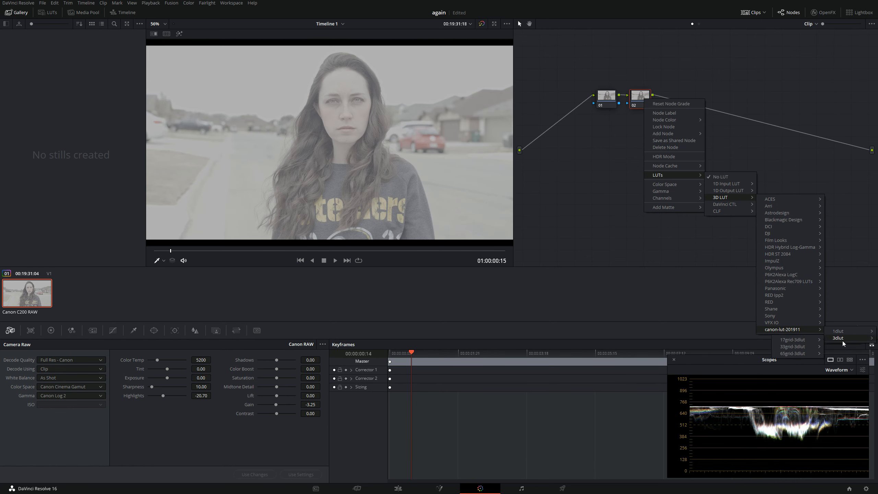
mouse_move(791, 347)
mouse_move(849, 356)
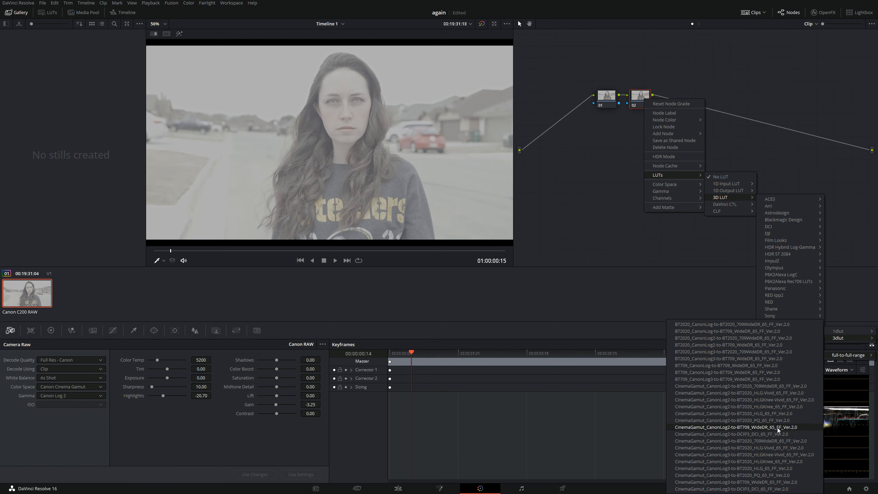
click(753, 429)
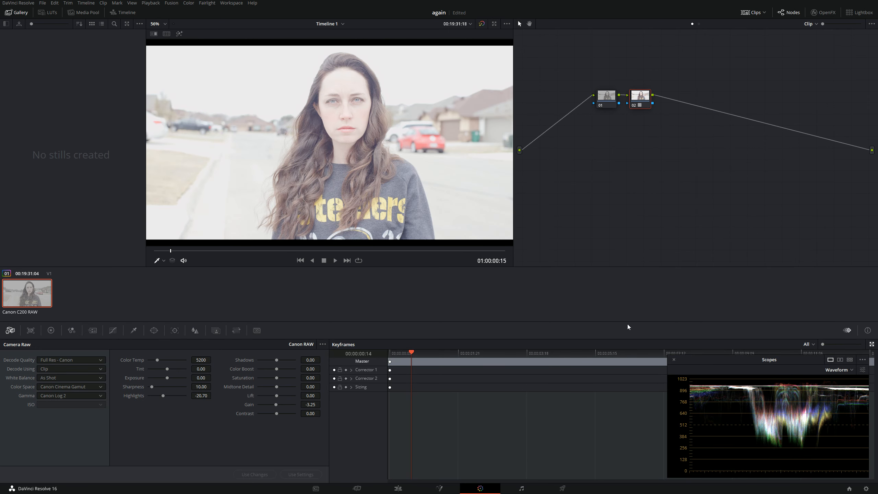
With the first node selected, reduce the Camera Raw highlights to -100 and the gain to -5.10.
click(599, 101)
drag(200, 395, 173, 396)
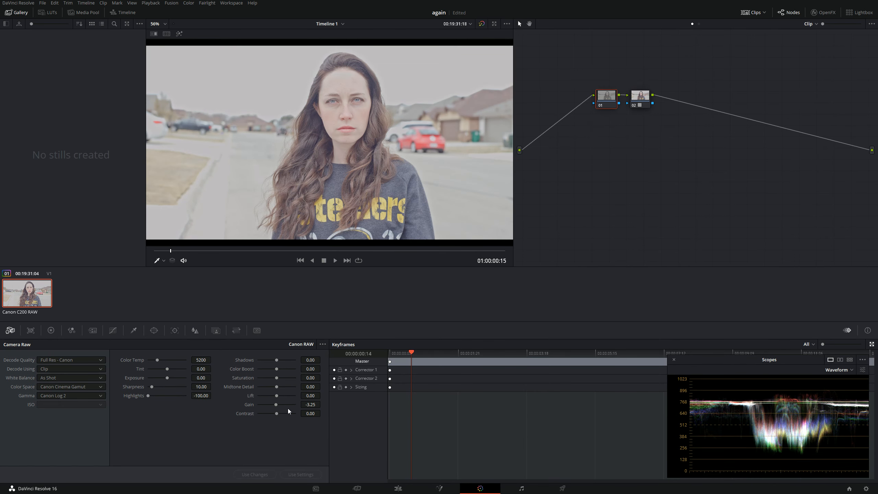
mouse_move(309, 405)
mouse_down()
mouse_move(300, 405)
mouse_move(308, 405)
mouse_up()
On the first node's primaries wheels, set lift to -0.11, gamma to -0.01 and gain to 1.34.
click(641, 94)
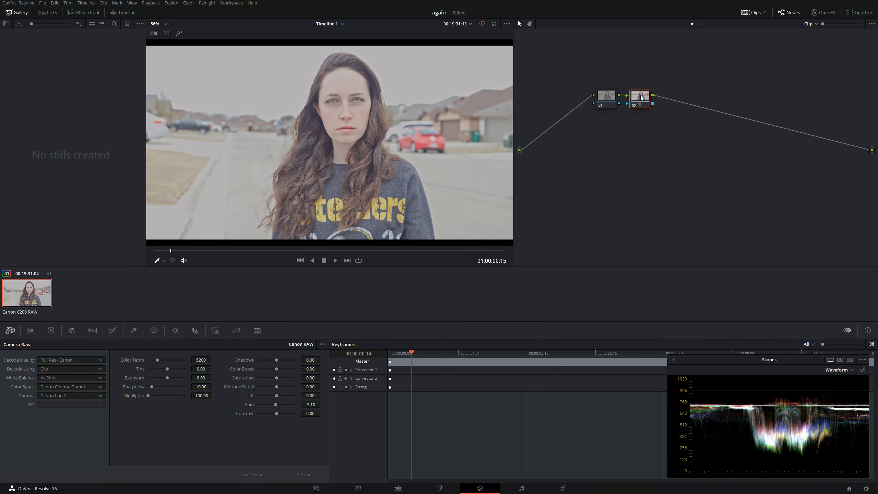
click(611, 98)
click(49, 332)
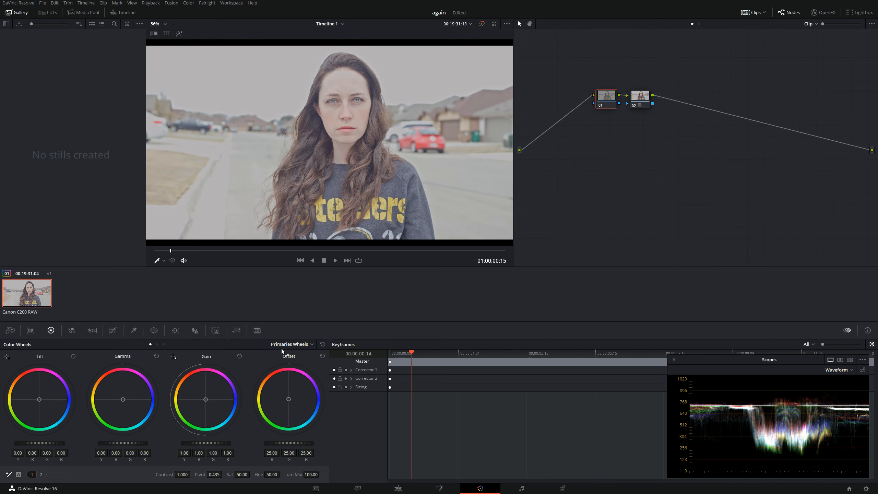
mouse_move(57, 443)
mouse_down()
mouse_move(36, 443)
mouse_move(75, 444)
mouse_move(40, 443)
mouse_move(55, 444)
mouse_up()
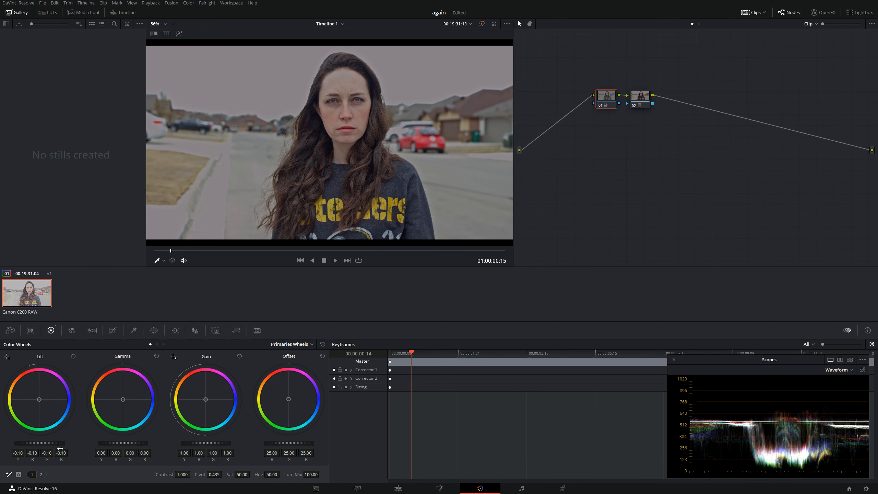
drag(213, 444, 224, 443)
drag(123, 443, 122, 443)
drag(59, 443, 57, 443)
drag(218, 446, 221, 446)
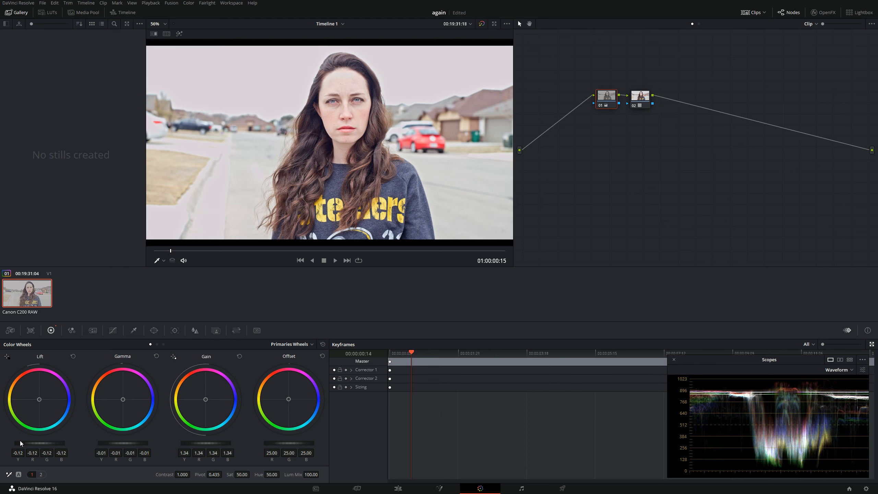
drag(51, 444, 52, 444)
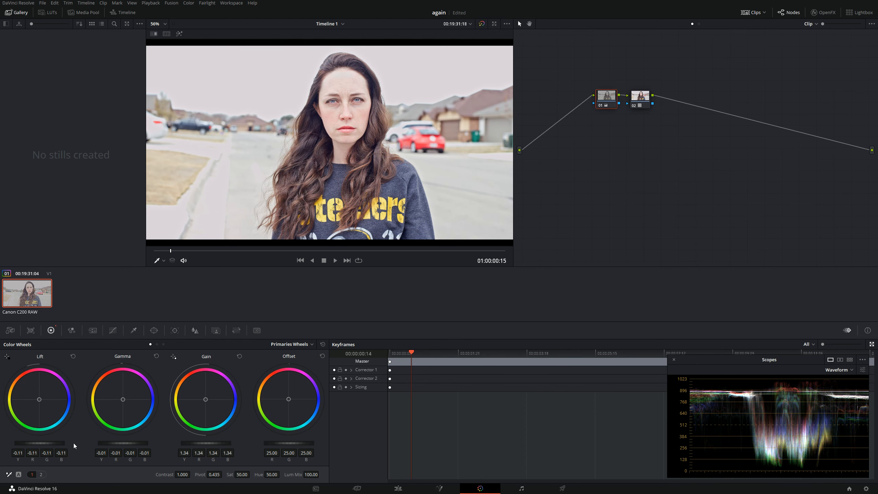
Scrub through the clip and review the graded image at full-screen size.
drag(254, 250, 446, 255)
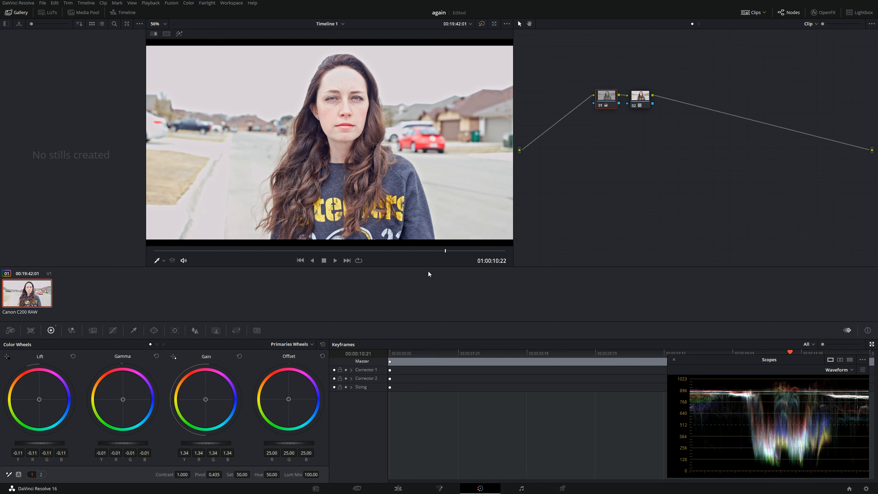
click(299, 251)
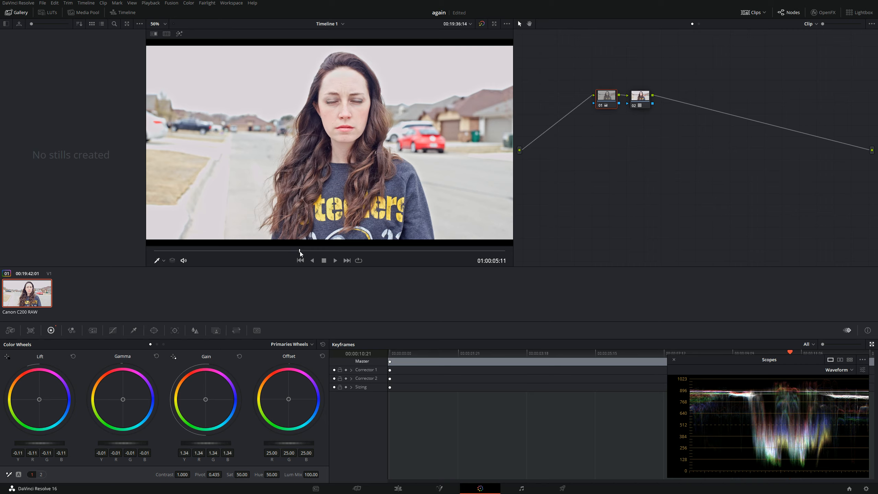
key(ctrl+shift+w)
key(ctrl+f)
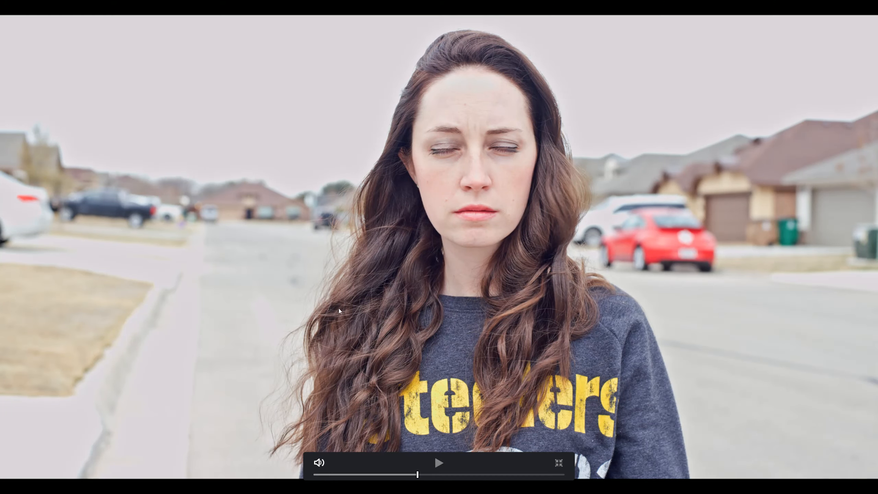
drag(353, 477, 357, 477)
key(Escape)
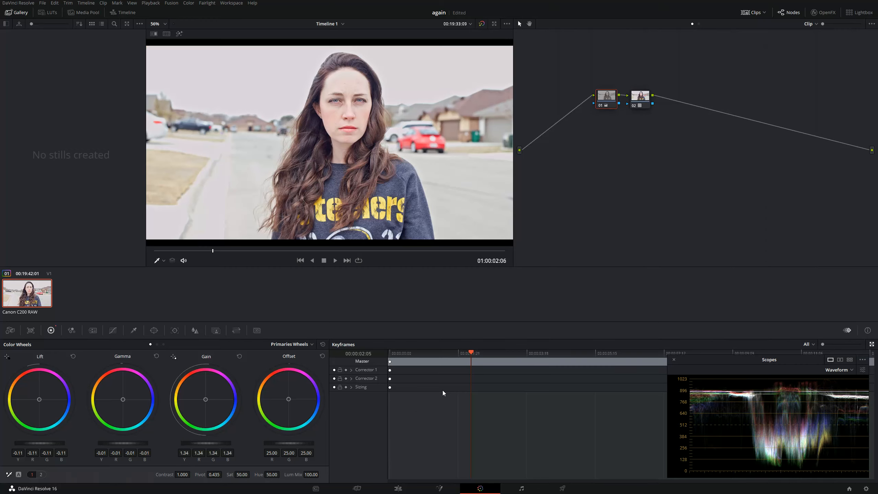
Delete both grading nodes and set the Camera Raw gamma to Rec.709.
click(640, 105)
key(Delete)
key(Delete)
click(10, 330)
click(65, 396)
click(64, 405)
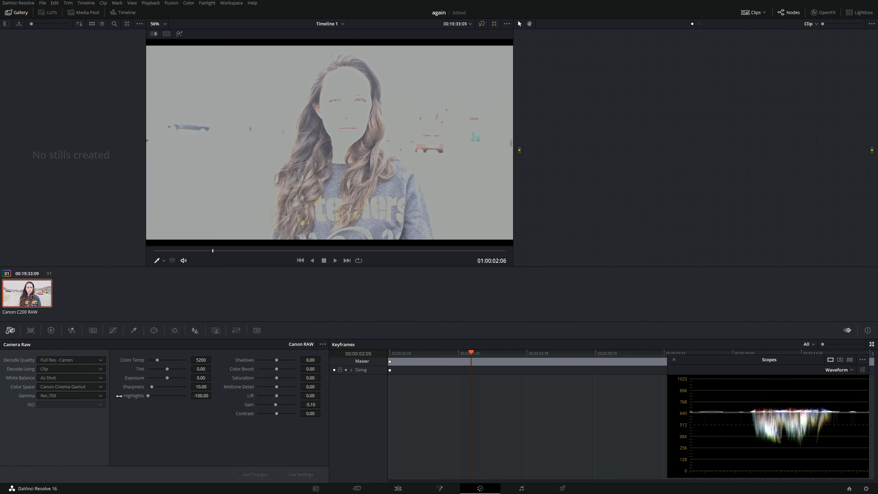
Reset the clip's Camera Raw adjustments to their defaults, keeping the Rec.709 gamma.
click(323, 344)
click(331, 352)
click(53, 378)
click(3, 411)
click(64, 369)
click(64, 360)
click(70, 383)
click(75, 395)
click(74, 403)
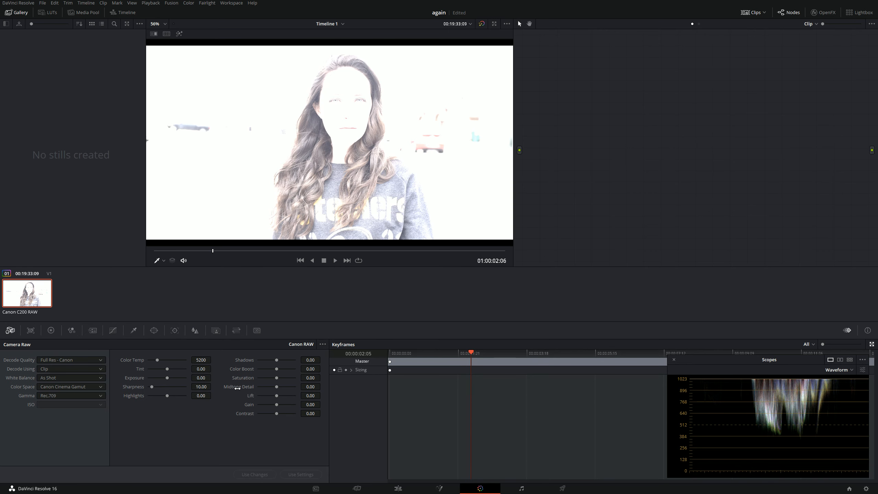
Undo the Camera Raw reset, the gamma change and the node deletion.
key(ctrl+z)
key(ctrl+z)
key(ctrl+z)
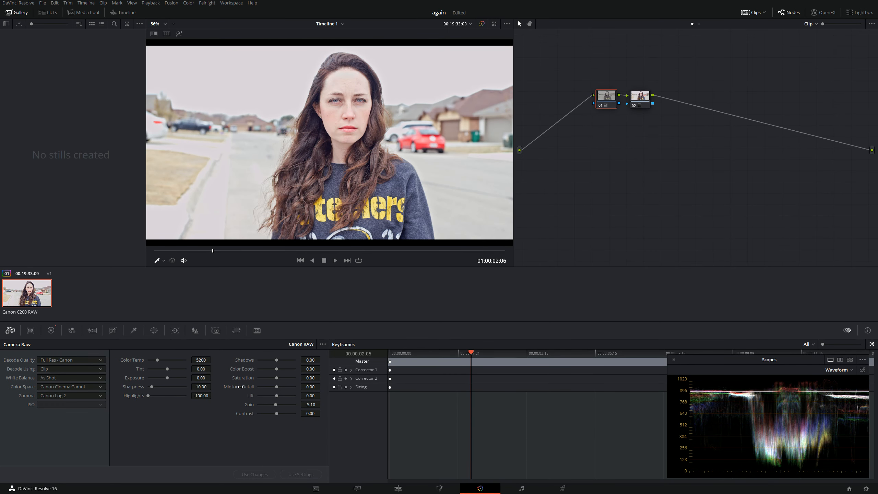
Toggle between the ungraded Rec.709 image and the finished grade to compare them, ending on the graded version.
key(ctrl+shift+z)
key(ctrl+shift+z)
key(ctrl+shift+z)
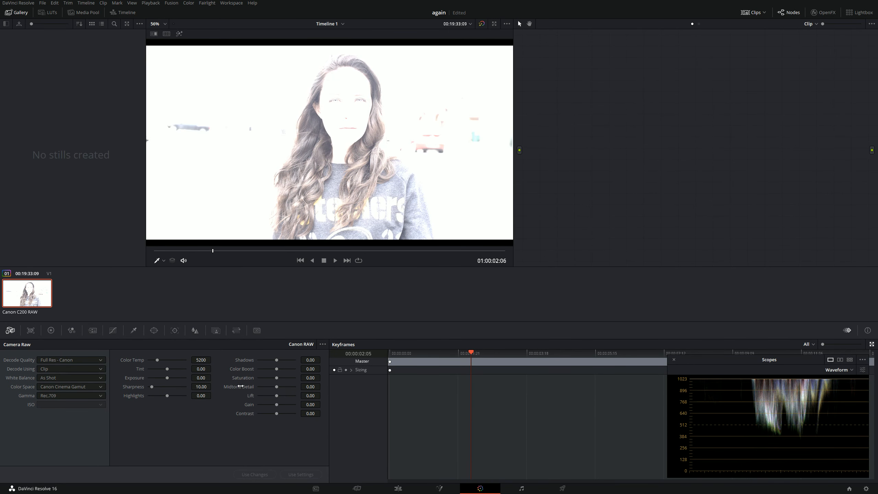
key(ctrl+z)
key(ctrl+z)
key(ctrl+z)
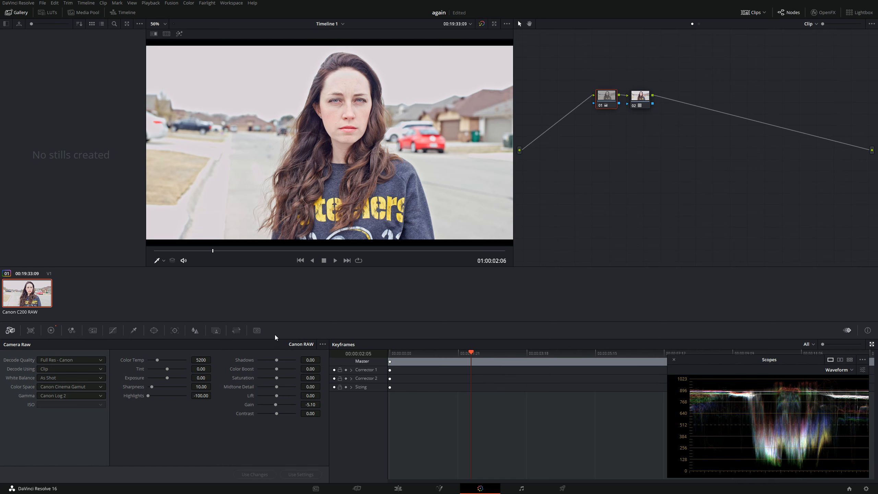
key(ctrl+b)
key(ctrl+n)
key(ctrl+b)
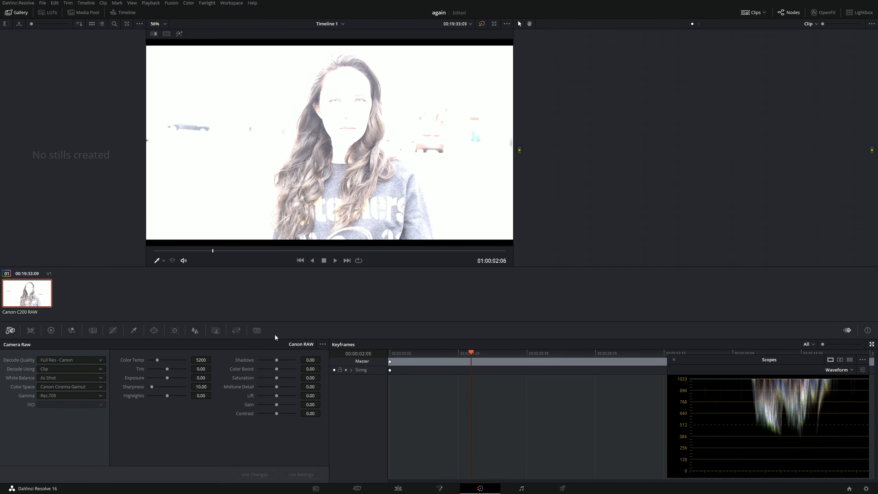
key(ctrl+b)
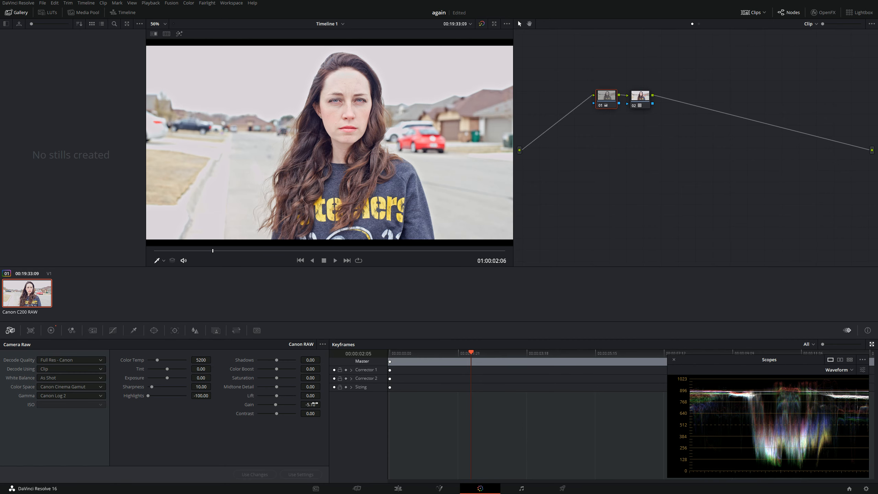
Preview the clips BO2I0018.CRM and BO2I0012.CRM in the media pool's Master bin.
click(325, 488)
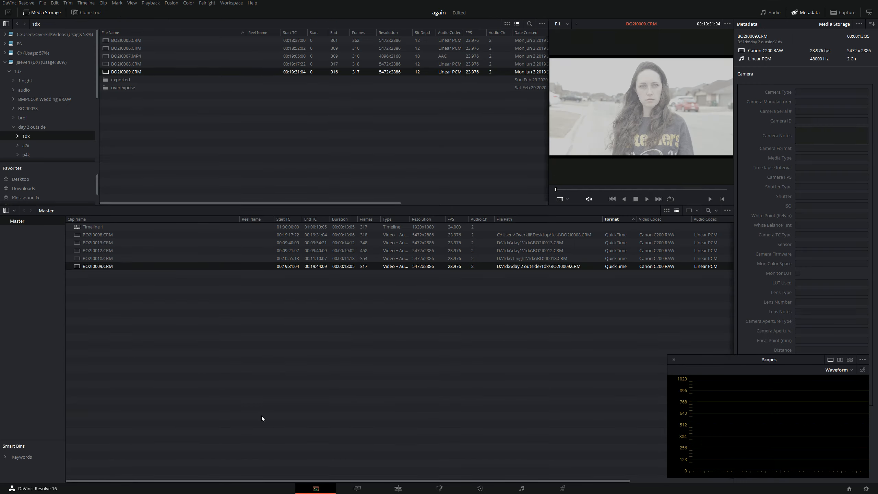
click(116, 261)
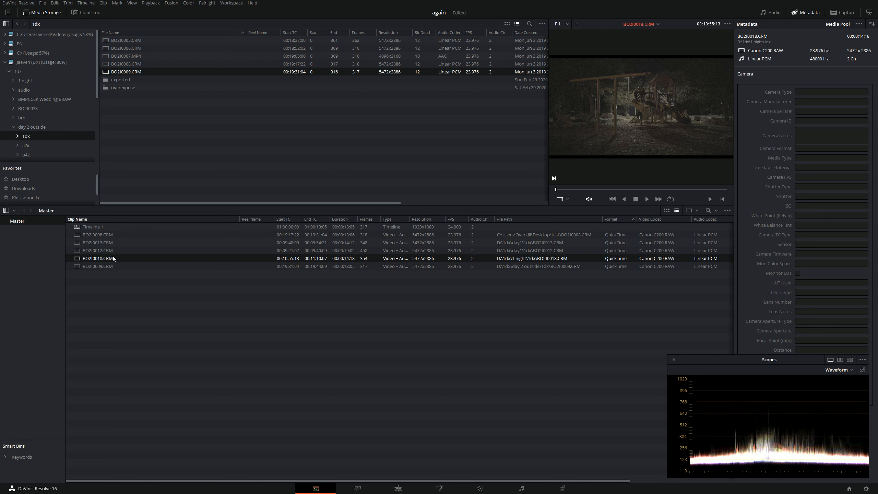
click(113, 251)
drag(110, 250, 187, 317)
Add BO2I0012.CRM to Timeline 1 after the existing clip and switch to the Color page.
click(403, 488)
drag(89, 64, 525, 366)
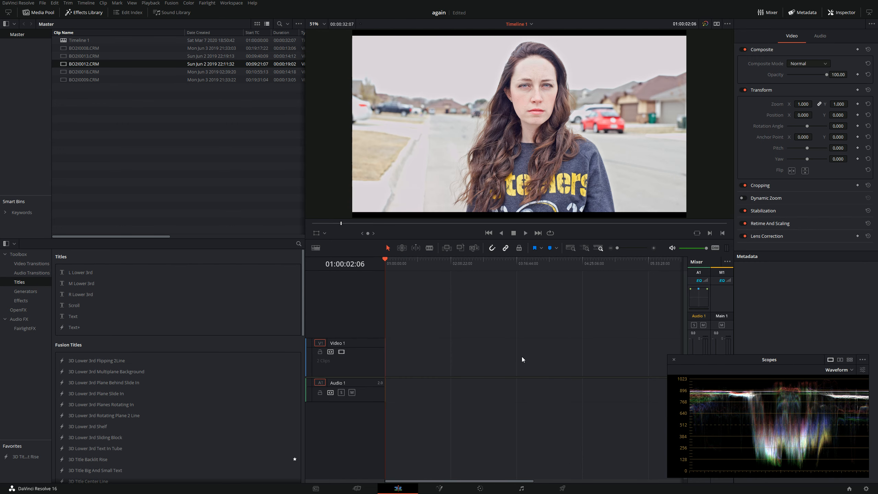
scroll(455, 356, up, 10)
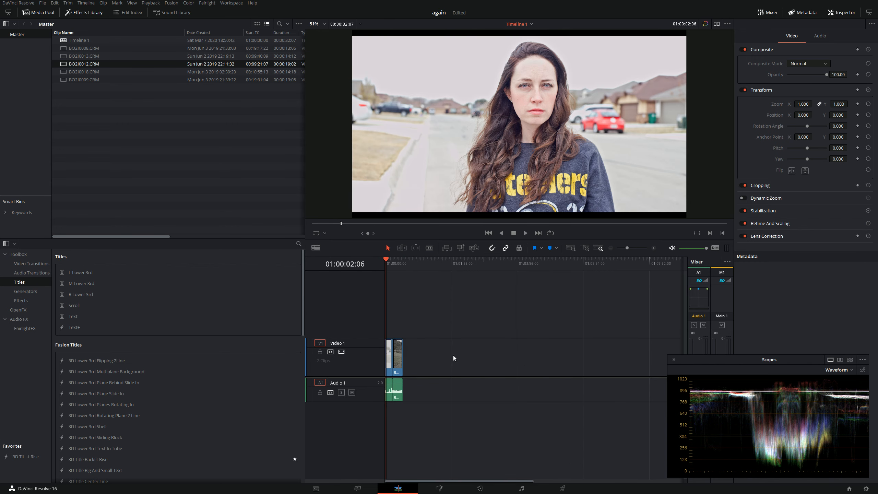
click(451, 358)
click(474, 491)
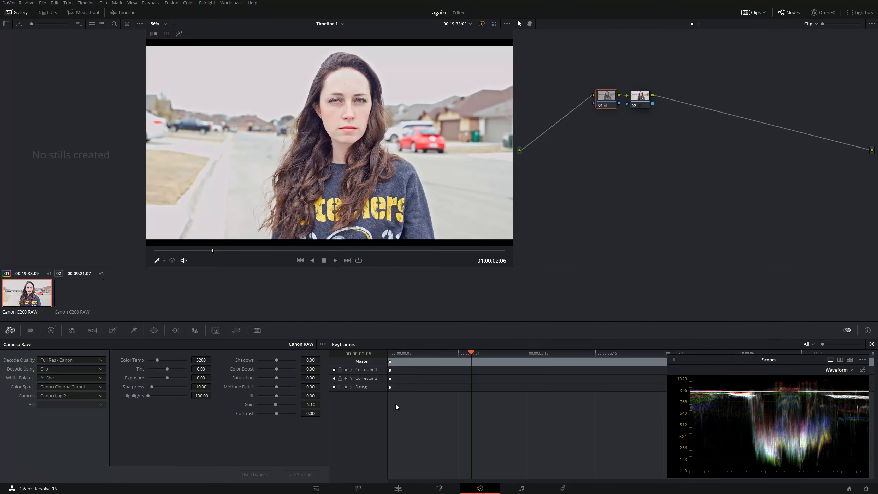
Compare the Canon Log 3, Canon Log 2 and Rec.709 gammas on the second clip, ending on Canon Log 2.
click(79, 293)
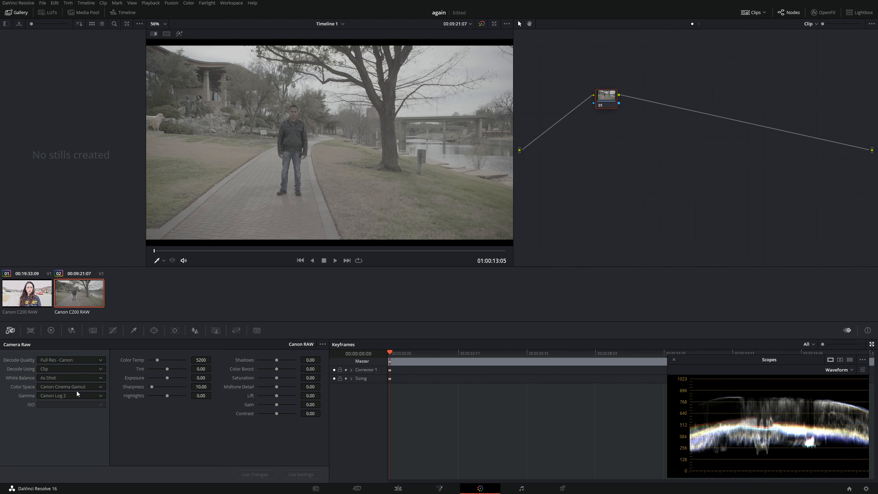
click(75, 396)
click(66, 427)
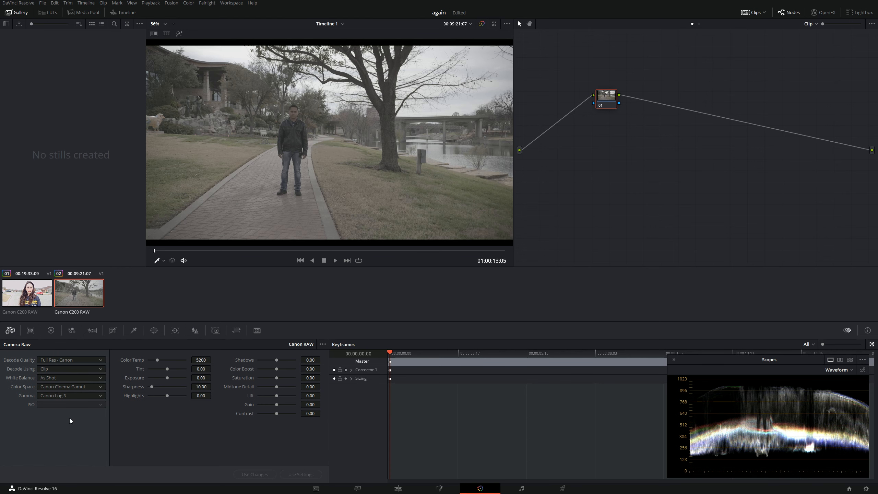
click(70, 395)
click(64, 421)
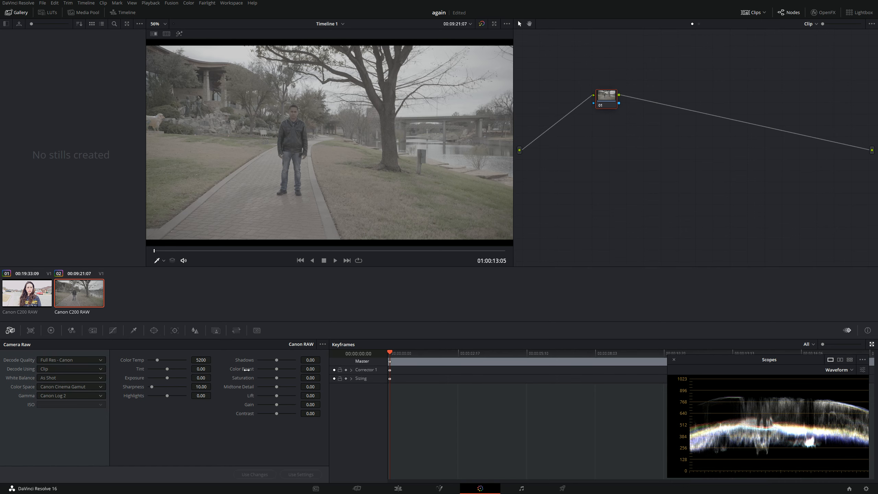
click(57, 397)
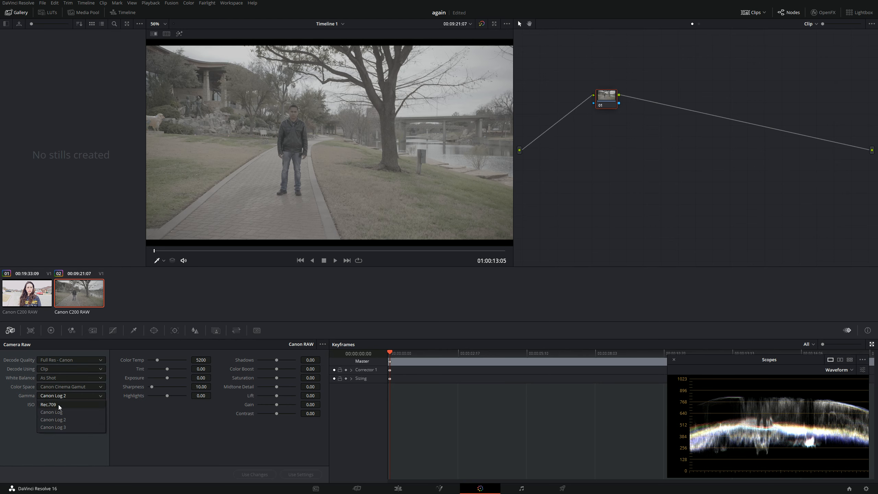
click(58, 405)
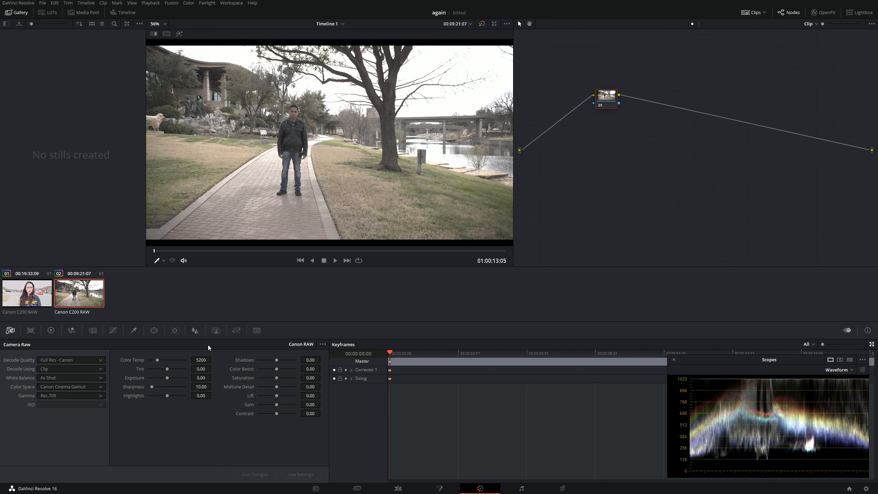
click(49, 393)
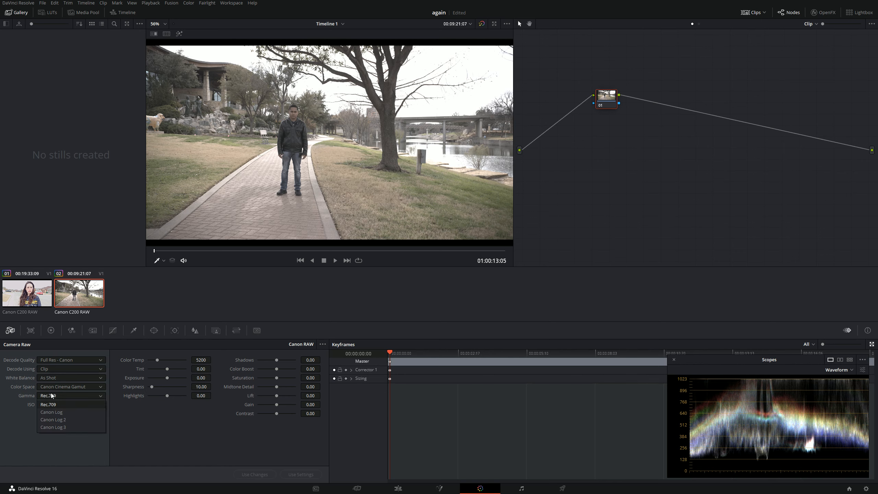
click(67, 418)
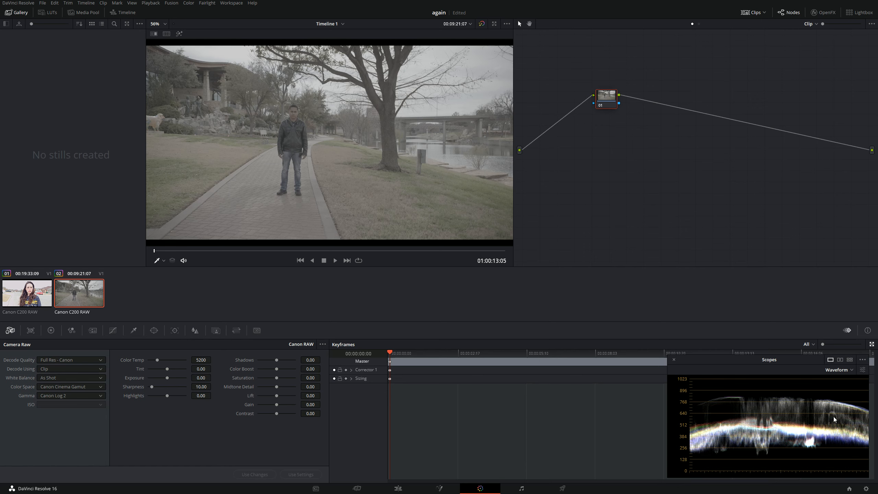
Add two serial nodes and apply the 3D LUT CinemaGamut_CanonLog2-to-BT709_WideDR_65_FF_Ver.2.0 to node 03.
key(alt+s)
key(alt+s)
right_click(671, 98)
mouse_move(708, 172)
mouse_move(750, 196)
mouse_move(809, 325)
mouse_move(746, 336)
mouse_move(805, 352)
mouse_move(763, 352)
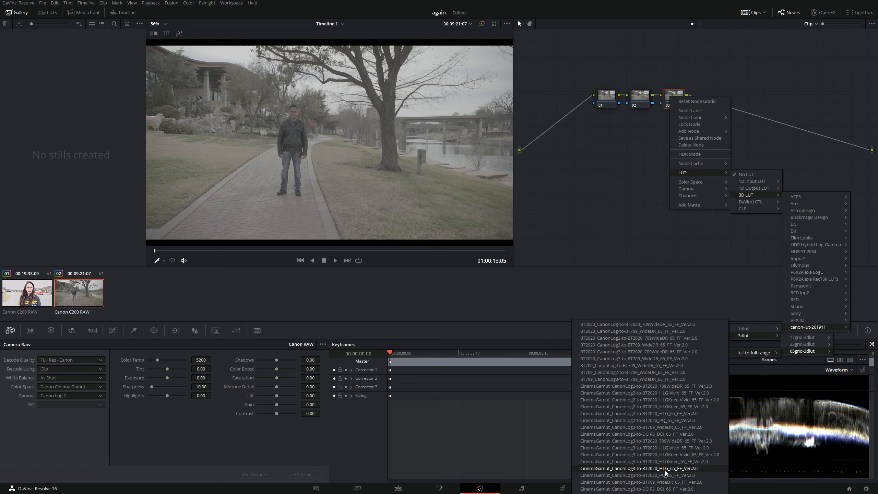
click(668, 428)
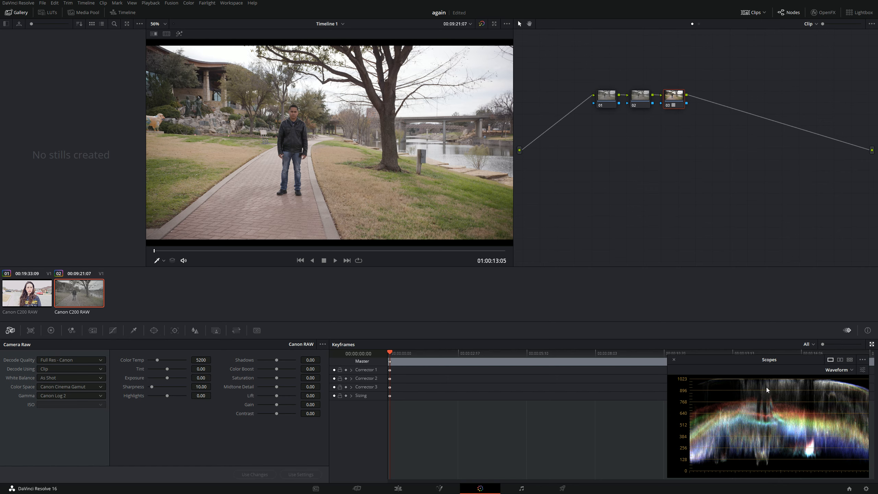
Try a Camera Raw gain of -4.65, restore it to 0.00, and lower Highlights to -100 instead.
click(603, 101)
drag(309, 405, 279, 405)
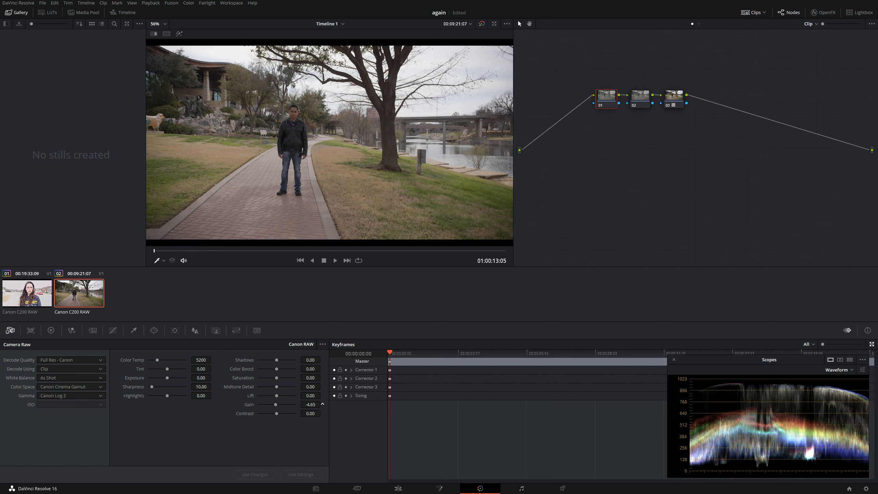
click(313, 404)
key(Return)
drag(206, 400, 163, 400)
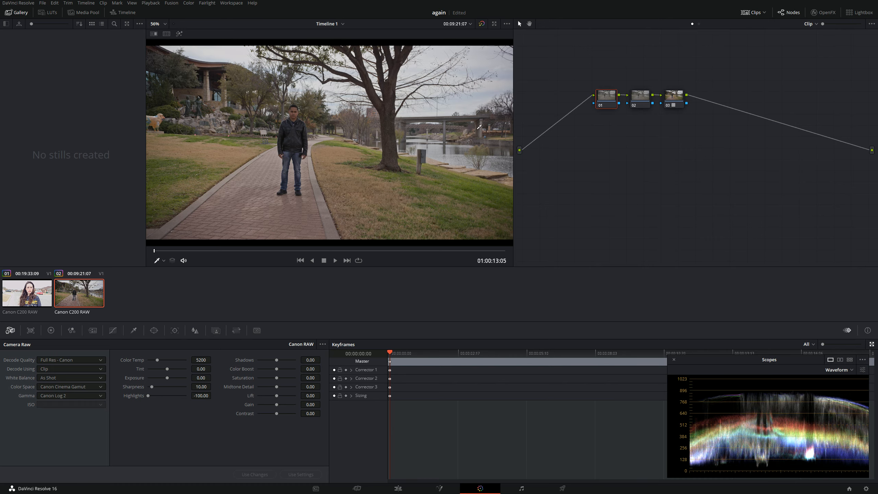
key(ctrl+f)
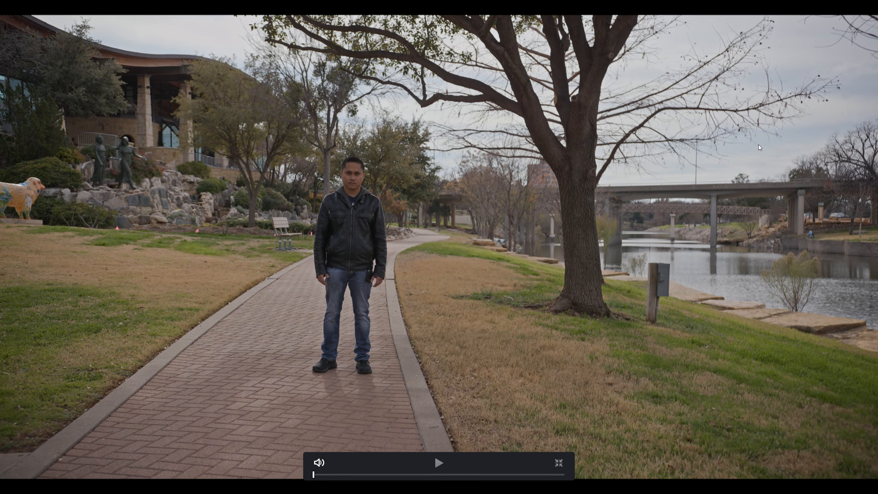
key(ctrl+f)
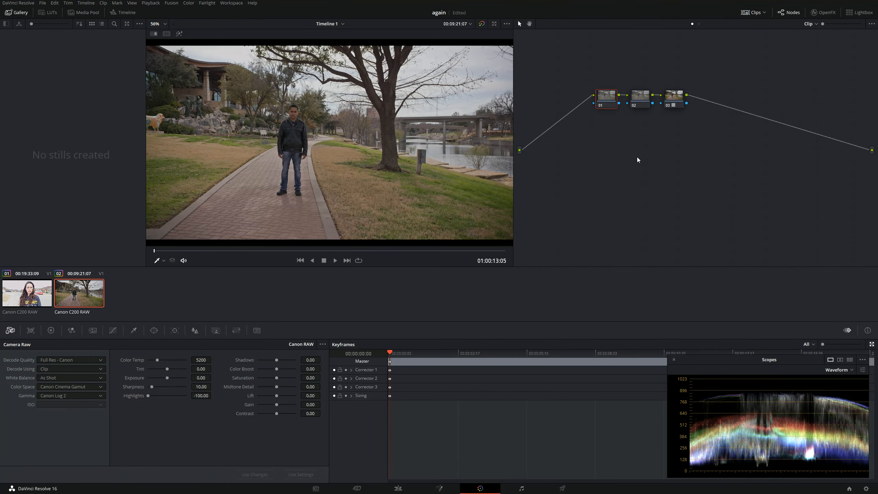
On node 01, set the primaries to Gain 1.15, Lift -0.01 and Gamma 0.01.
click(673, 106)
click(615, 101)
click(51, 331)
drag(222, 444, 232, 444)
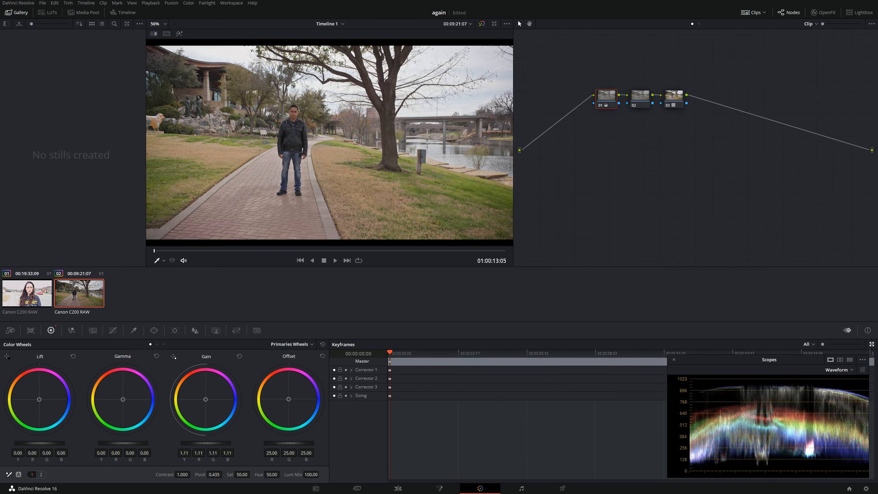
drag(61, 444, 59, 444)
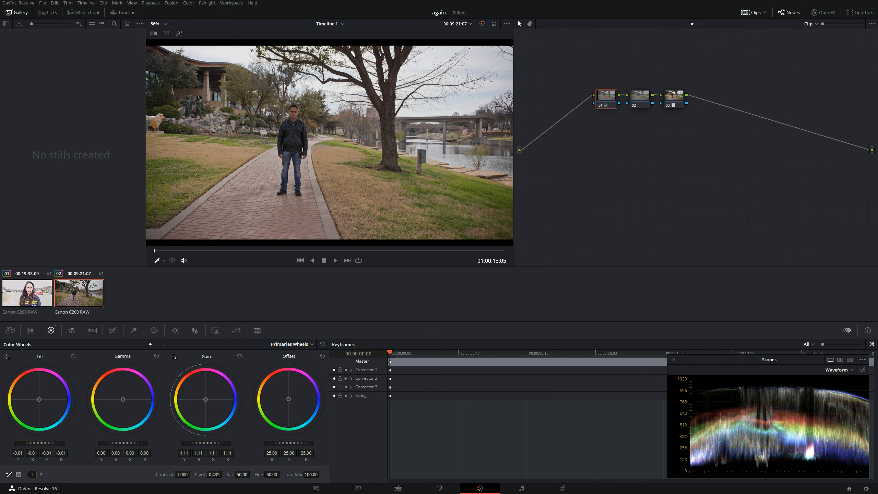
drag(206, 443, 208, 444)
drag(123, 444, 124, 443)
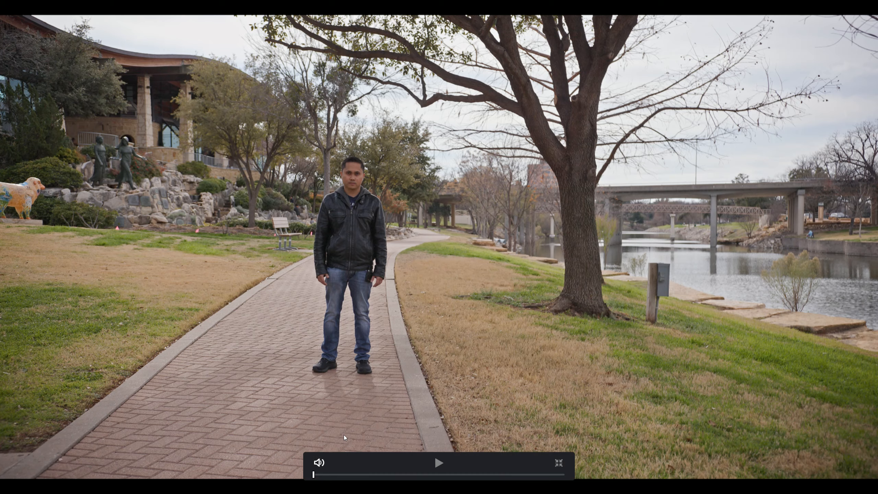
Scrub through the graded clip full screen and park the playhead at 01:00:18:05.
click(426, 476)
drag(427, 476, 502, 477)
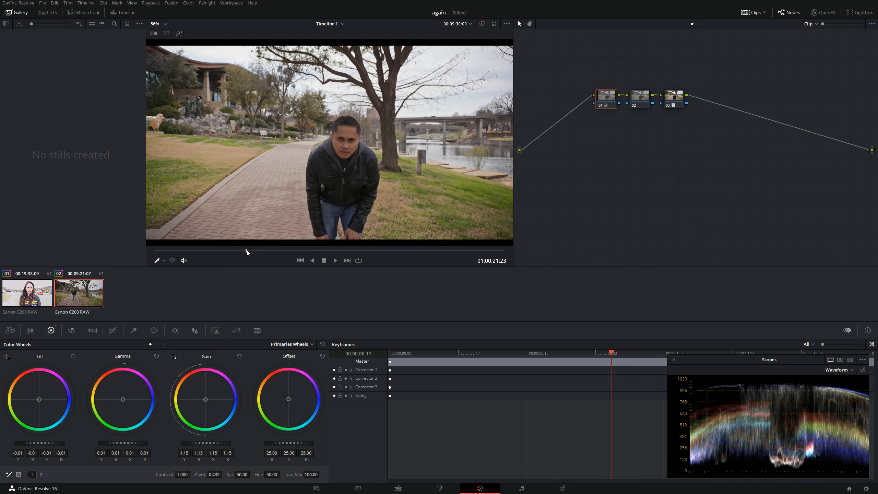
click(247, 250)
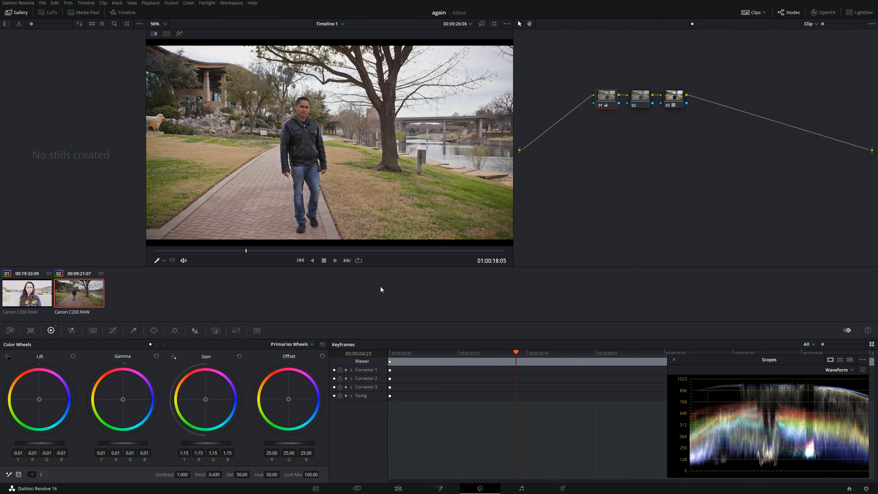
Delete all three nodes of the second clip and reset its Camera Raw settings.
click(675, 99)
key(Delete)
key(Delete)
key(Delete)
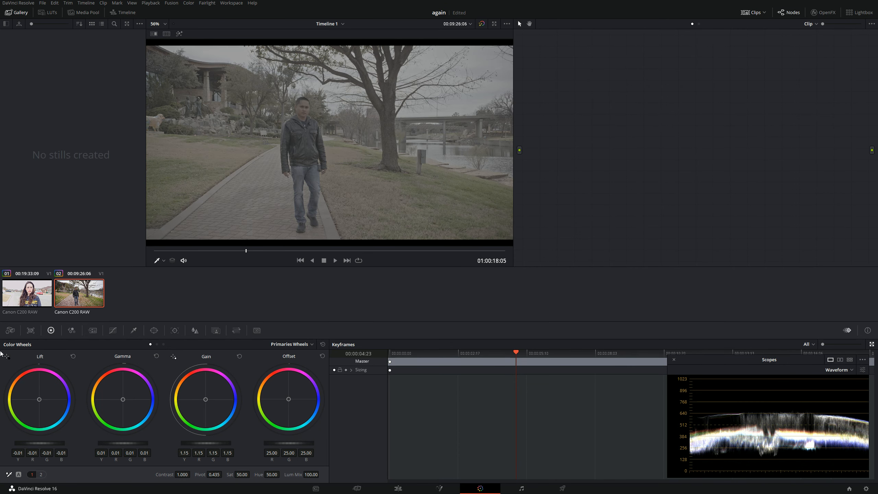
click(10, 331)
click(50, 330)
click(10, 331)
click(323, 344)
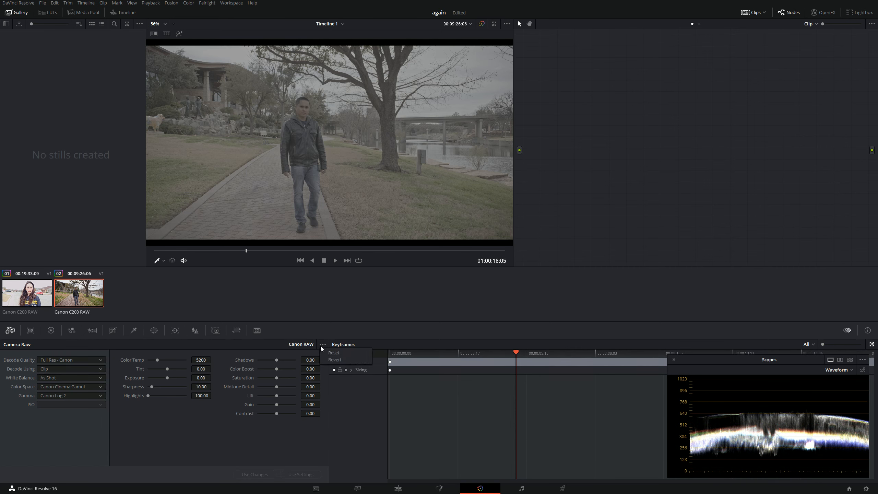
click(323, 352)
Set the Camera Raw decode quality to Full Res - Canon, with Rec.709 for both gamma and color space.
click(101, 378)
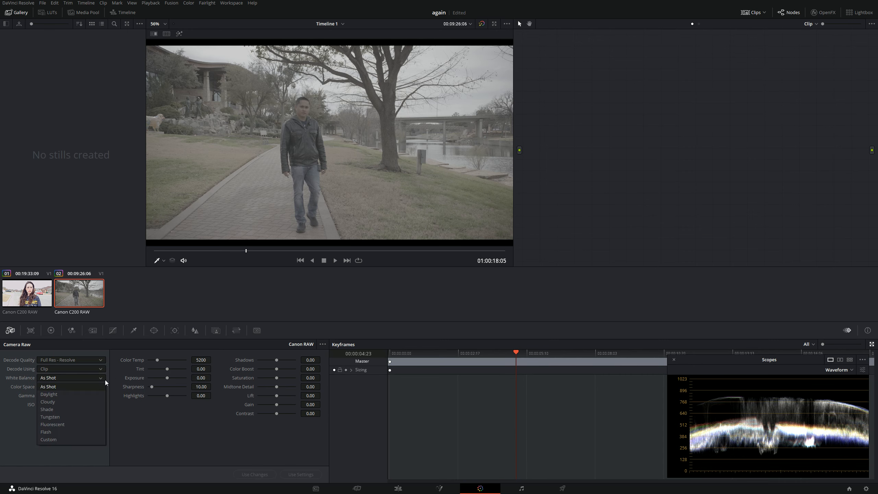
click(96, 372)
click(93, 361)
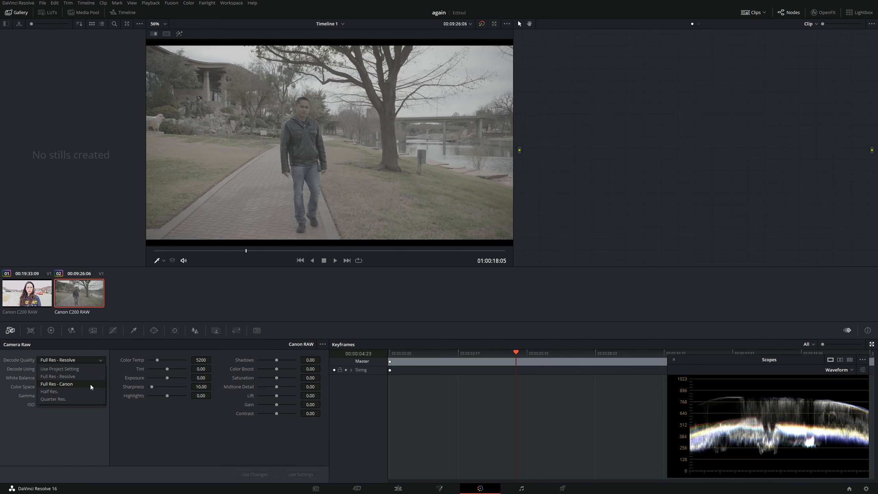
click(90, 385)
click(82, 397)
click(78, 404)
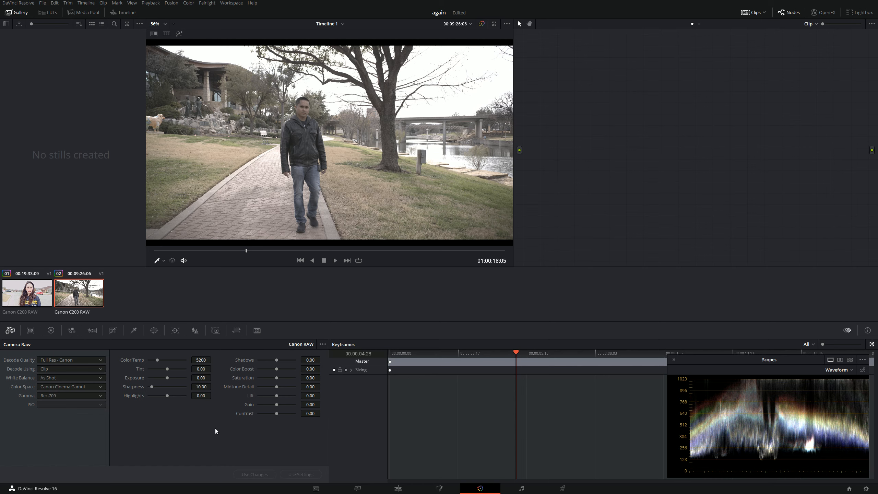
click(89, 389)
click(88, 397)
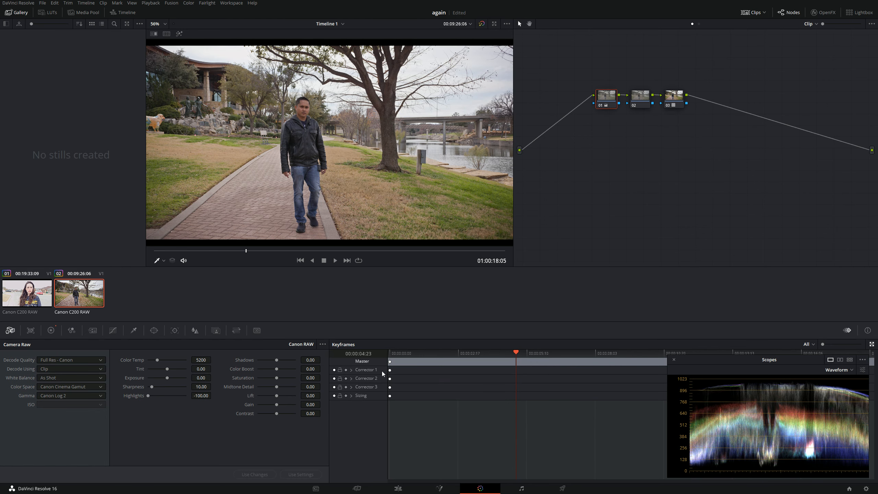
Toggle between the ungraded Rec.709 image and the Canon Log 2 grade, also at 01:00:27:04, ending on the graded version.
key(ctrl+z)
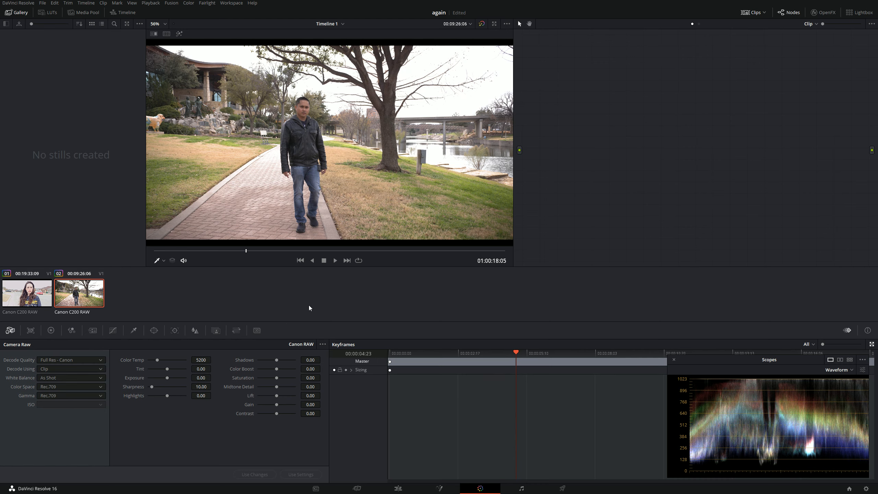
key(ctrl+shift+z)
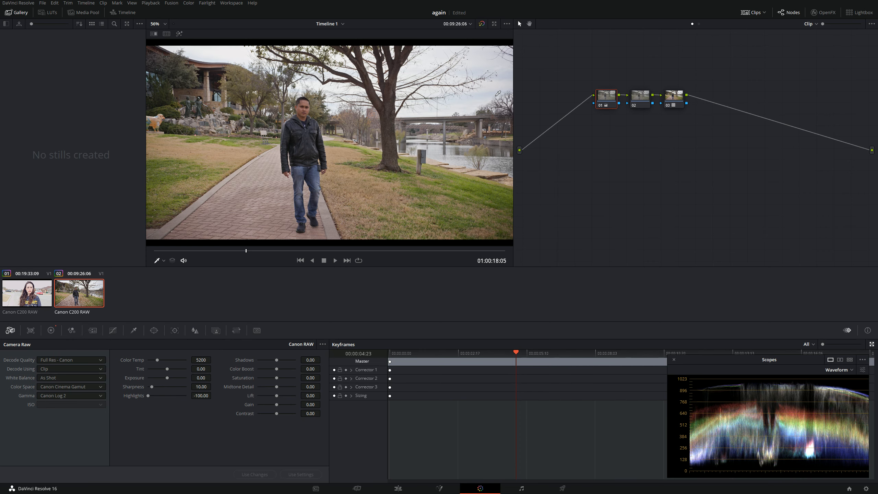
drag(313, 251, 411, 254)
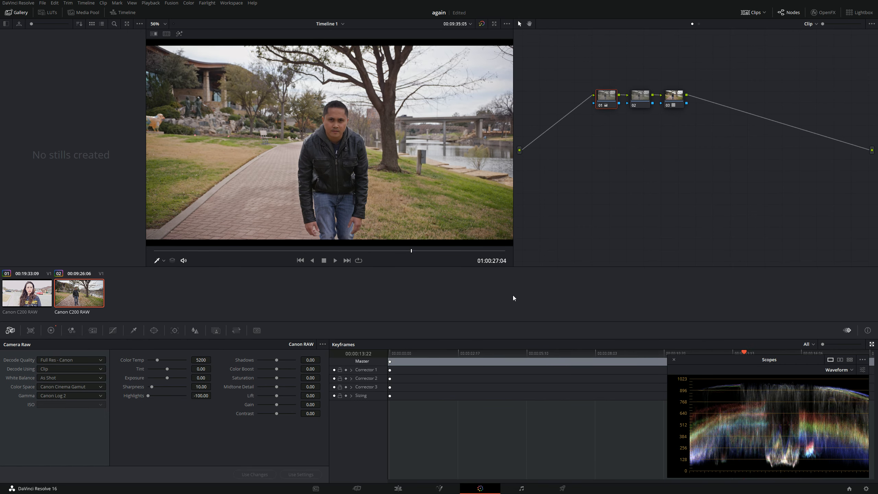
key(ctrl+b)
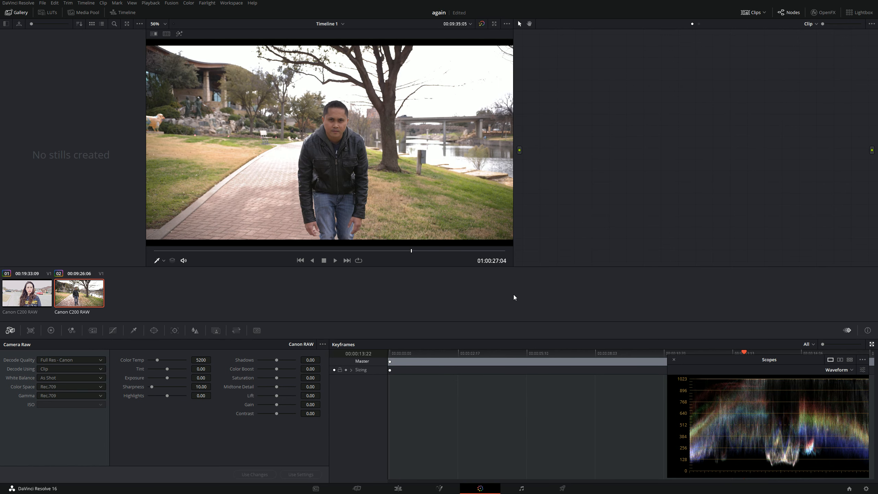
key(ctrl+b)
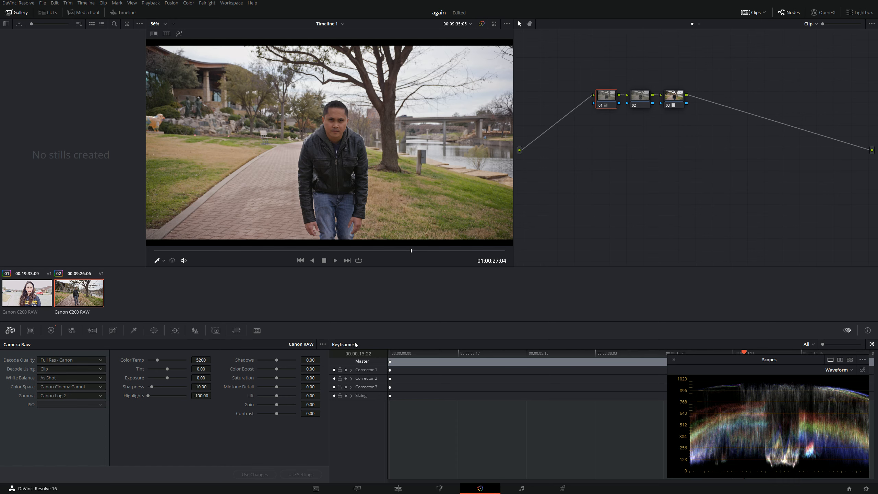
Delete the existing nodes and build a fresh chain of three serial nodes.
key(ctrl+shift+Home)
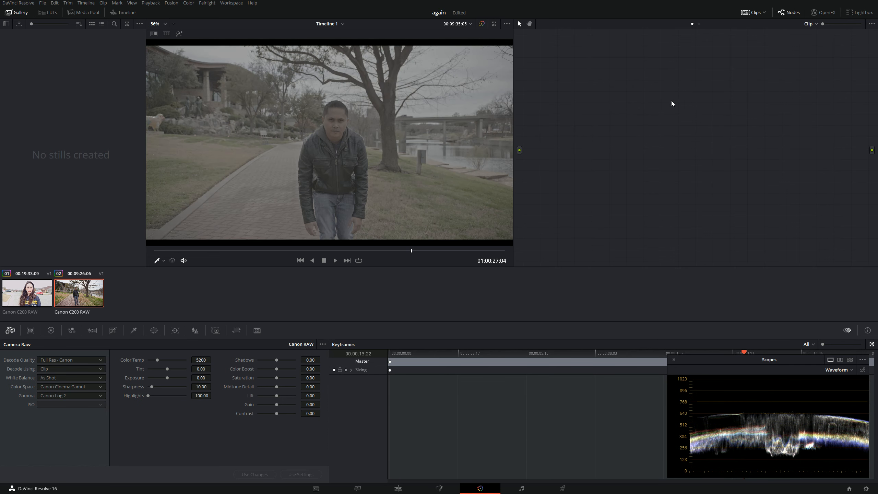
key(alt+s)
key(alt+s)
Reset the Camera Raw settings and choose Full Res - Canon decode quality with Canon Log 3 gamma.
click(322, 345)
click(327, 354)
click(86, 360)
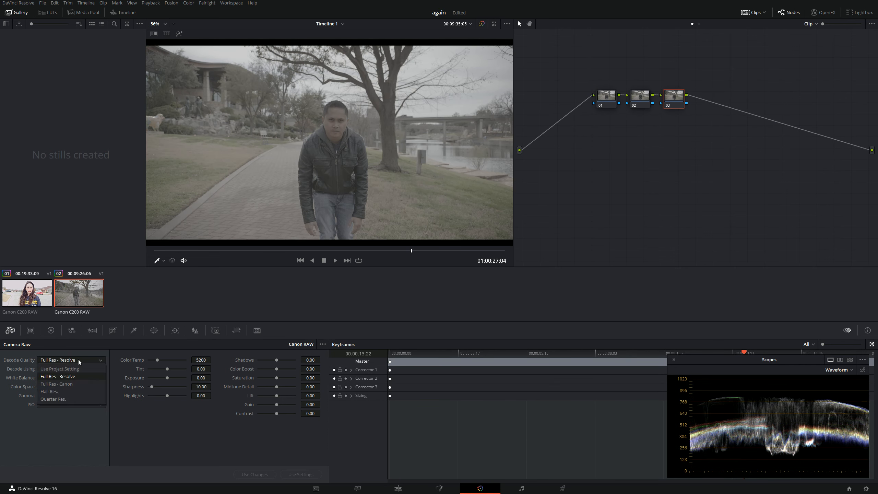
click(72, 386)
click(77, 395)
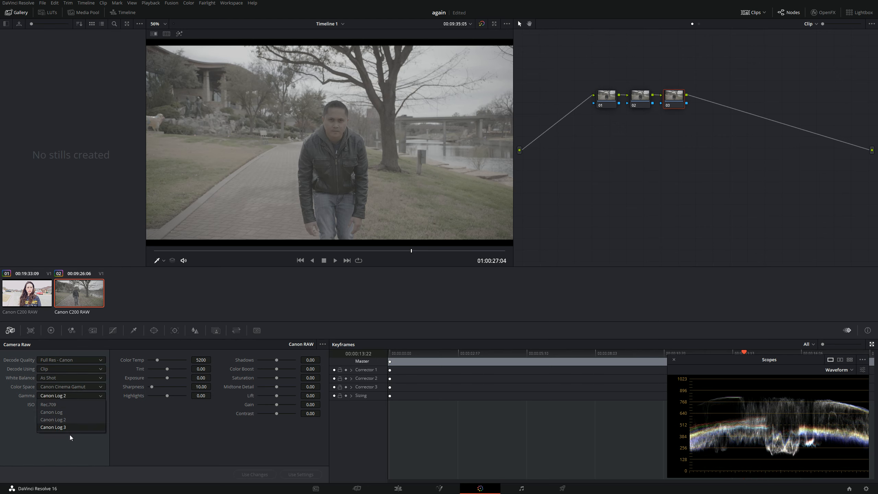
click(68, 427)
Apply the 3D LUT CinemaGamut_CanonLog3-to-BT709_WideDR_65_FF_Ver.2.0 to node 03.
right_click(671, 94)
mouse_move(712, 173)
mouse_move(766, 197)
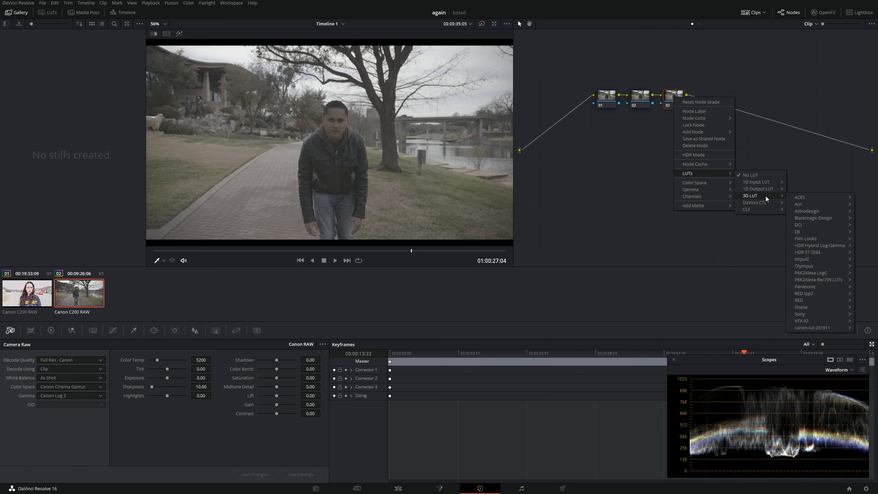
mouse_move(823, 327)
mouse_move(767, 336)
mouse_move(806, 352)
mouse_move(759, 353)
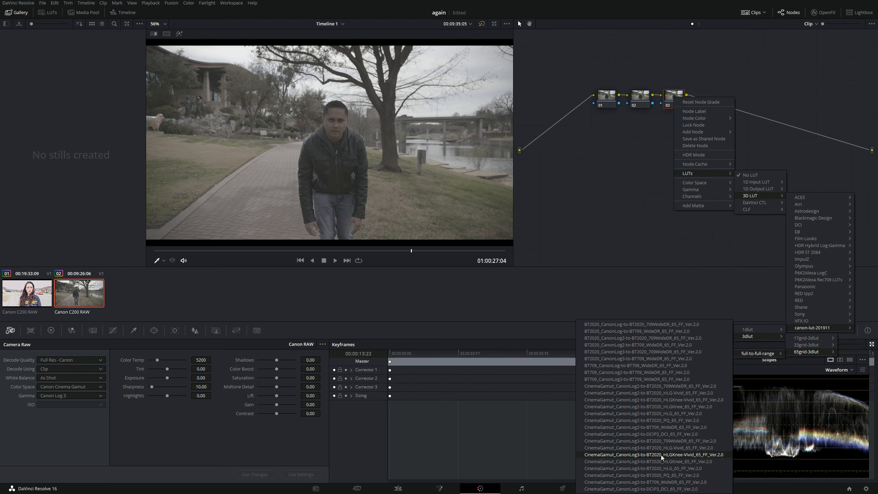
click(672, 483)
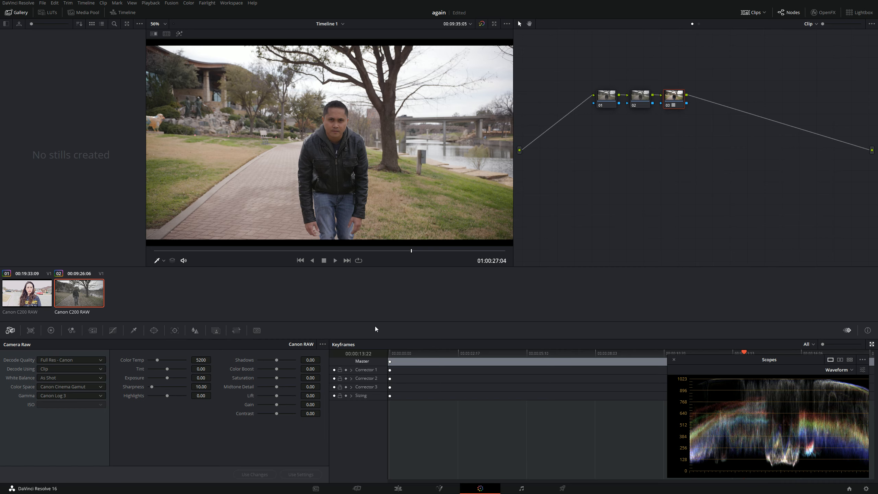
Move the playhead back to 01:00:19:06 and set the Camera Raw highlights to -100.
drag(319, 252, 265, 250)
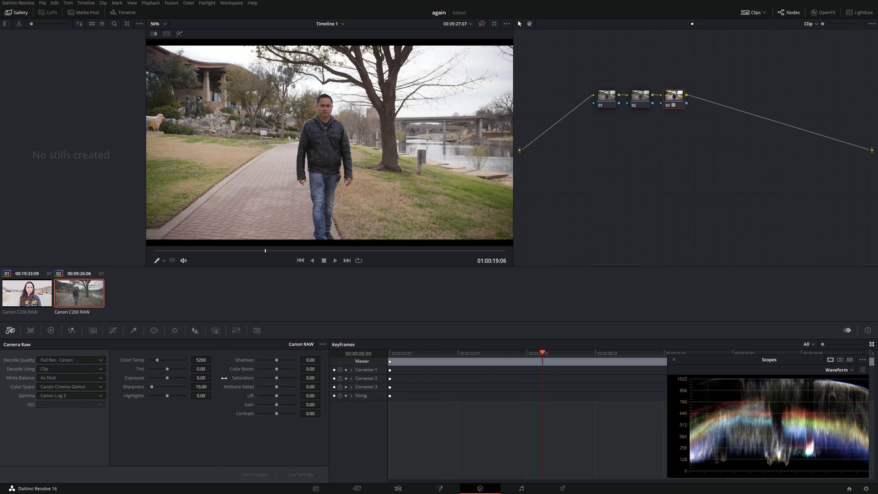
drag(202, 396, 173, 396)
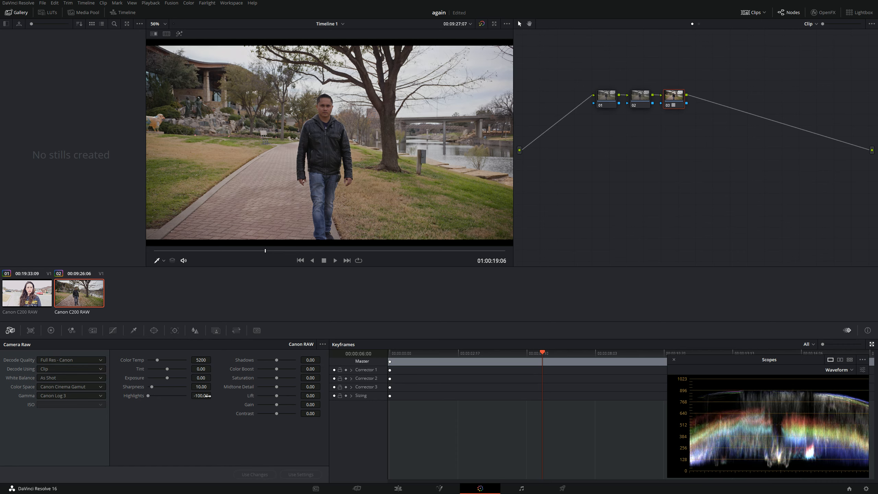
On node 02, raise the primaries Gain to 1.17 and lower the Lift to -0.01.
click(50, 330)
click(641, 97)
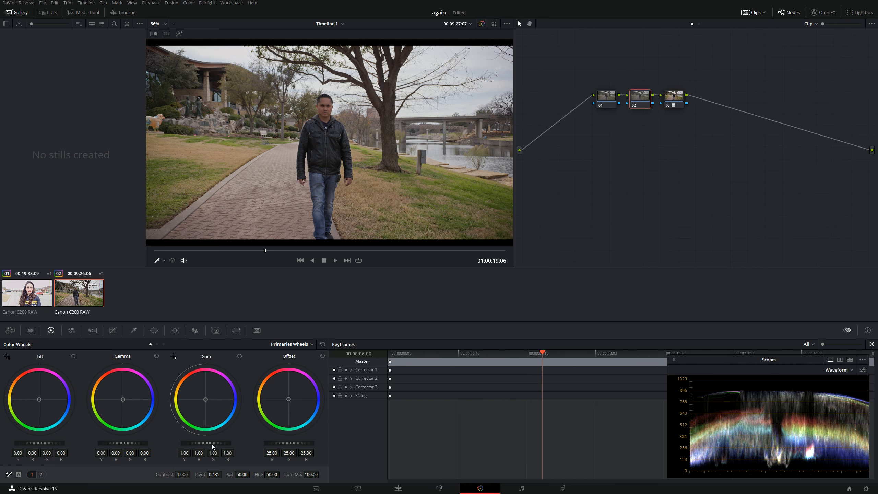
drag(206, 444, 219, 443)
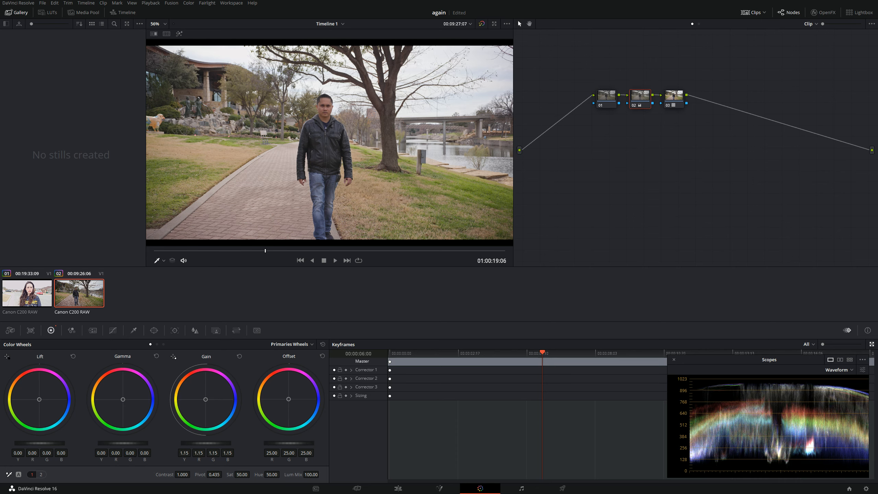
drag(58, 443, 55, 443)
drag(206, 443, 207, 444)
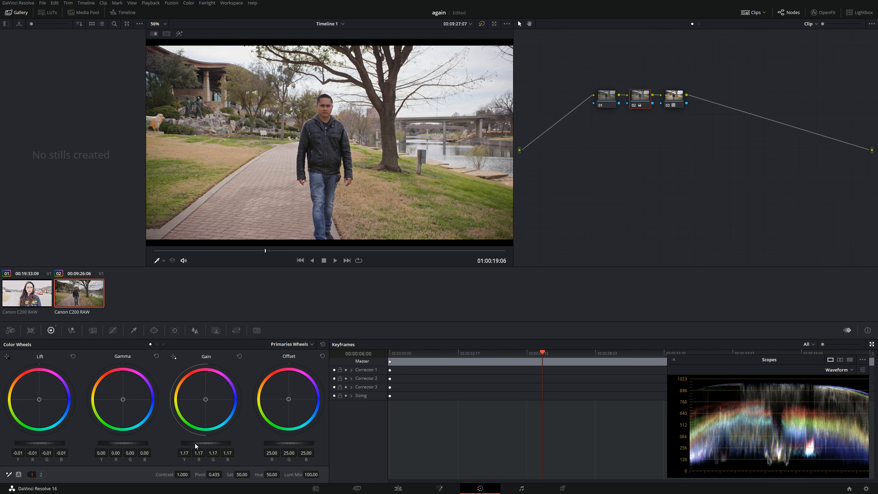
Compare the ungraded image and the Canon Log 3 and Canon Log 2 grade versions, checking their Camera Raw settings and color wheels.
key(shift+d)
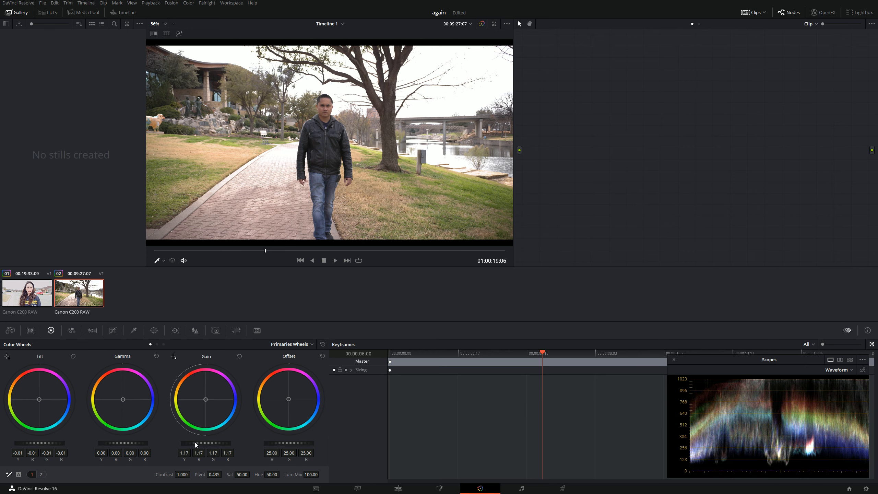
key(shift+d)
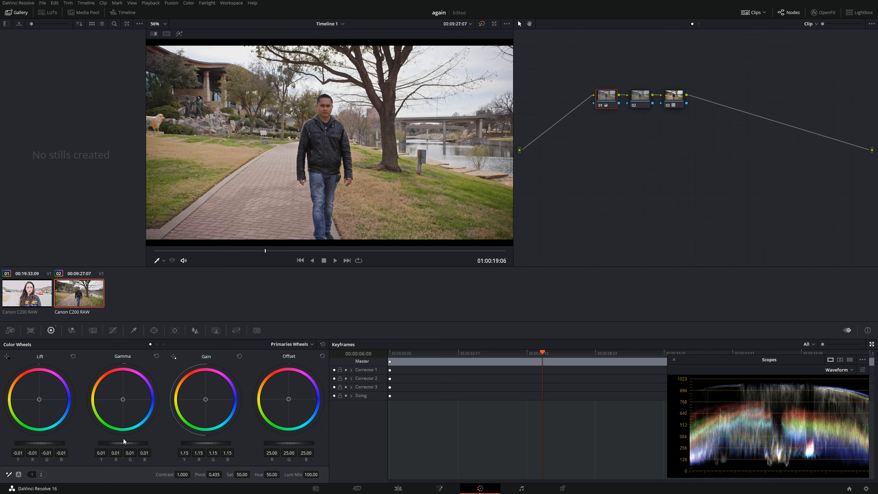
click(10, 330)
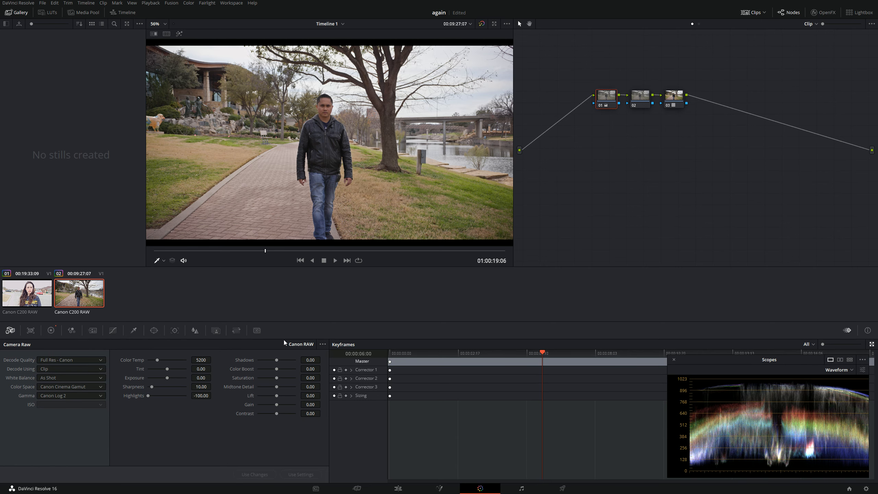
key(ctrl+n)
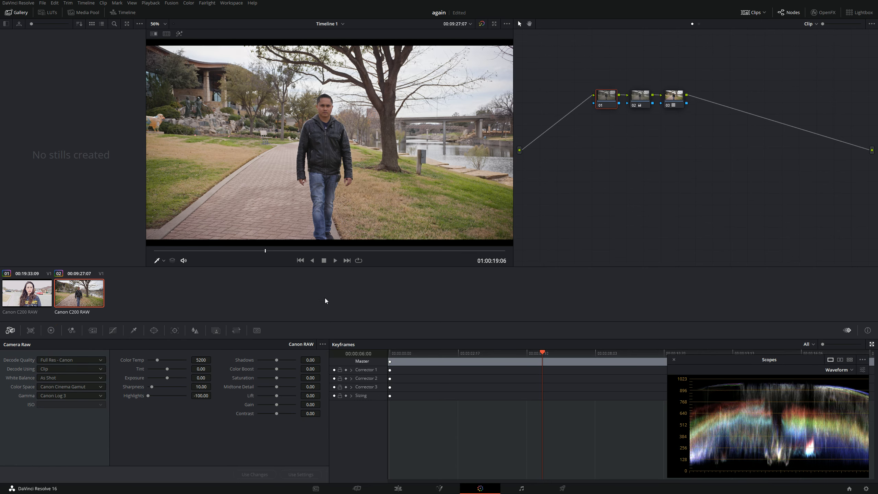
key(ctrl+b)
key(ctrl+n)
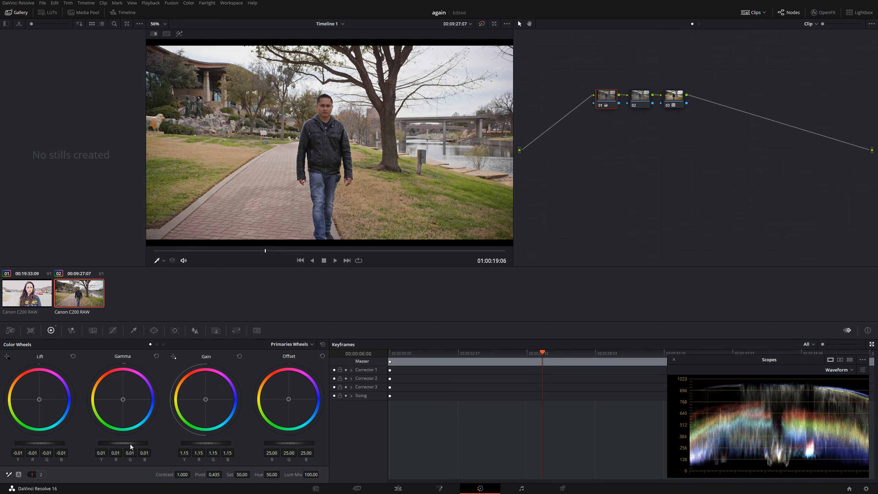
click(10, 331)
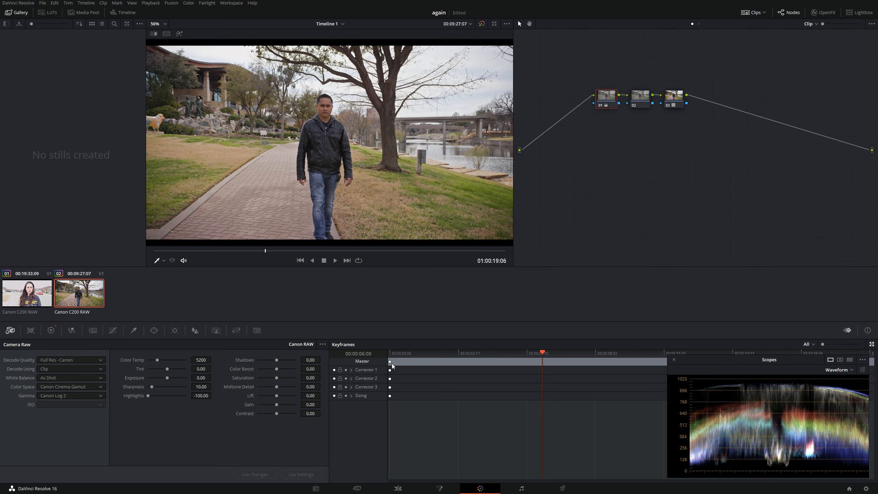
Delete all nodes from the Canon Log 2 grade and reset the clip's Camera Raw settings.
click(673, 97)
key(Delete)
key(Delete)
key(Delete)
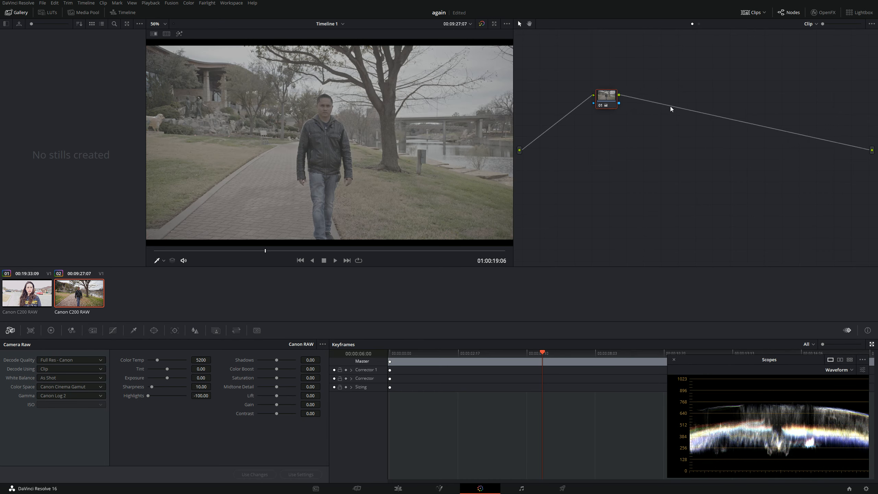
click(325, 342)
click(335, 353)
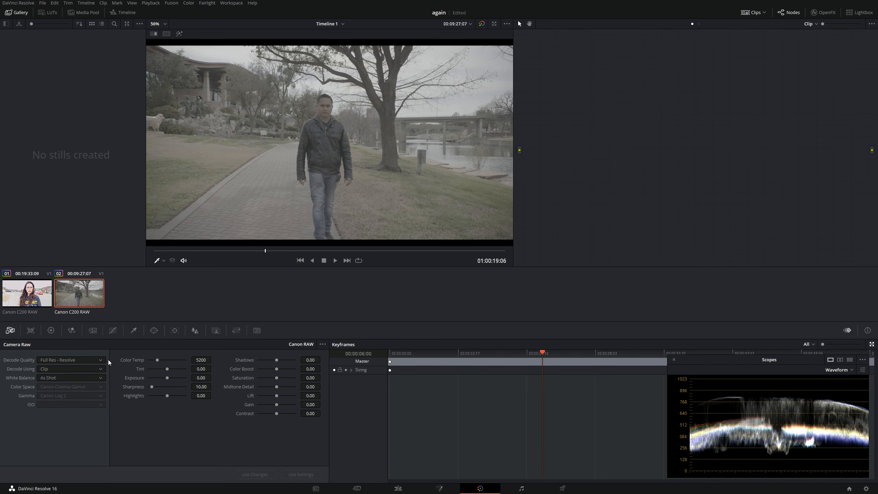
Set the decode quality to Full Res - Canon and try the Canon Log 3 and Canon Log 2 gammas on the ungraded clip.
click(81, 360)
click(76, 385)
click(80, 395)
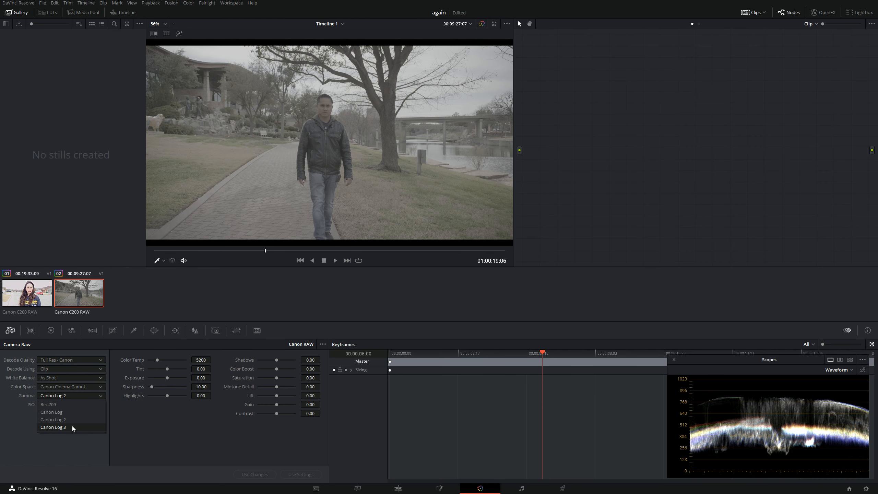
click(73, 426)
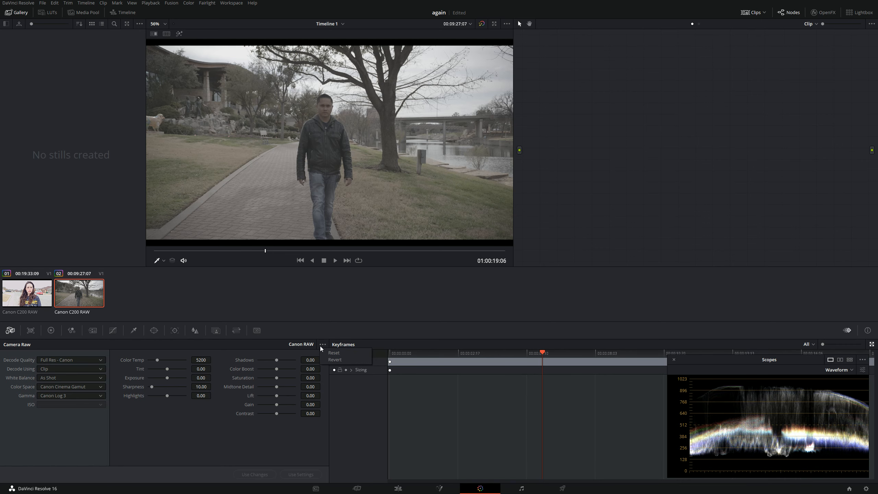
click(71, 397)
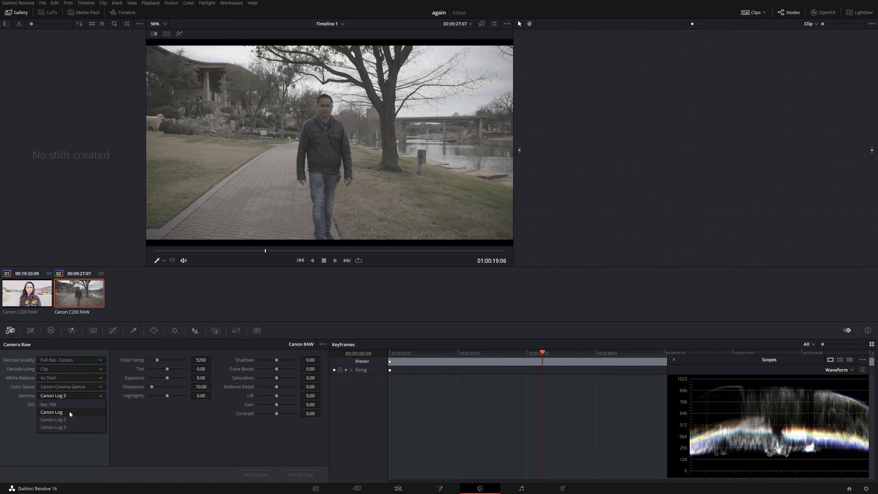
click(66, 421)
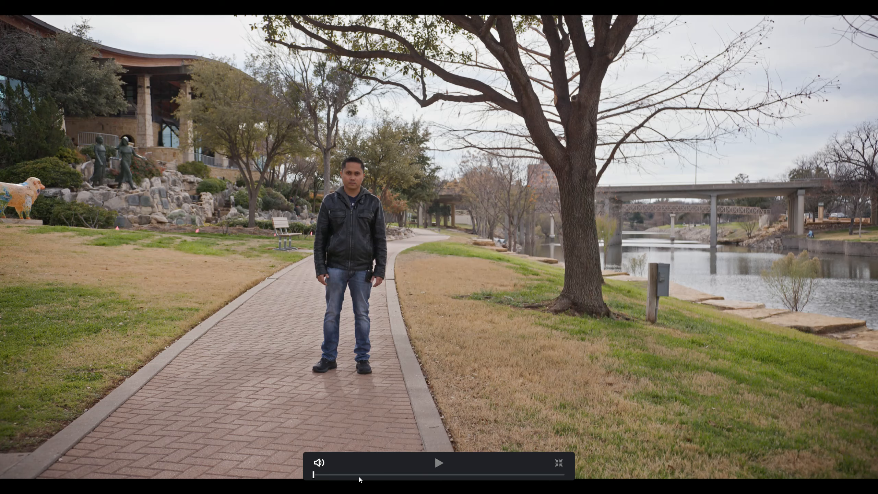
Scrub through the graded clip, park the playhead at 01:00:18:05 and delete all its nodes.
drag(360, 480, 433, 478)
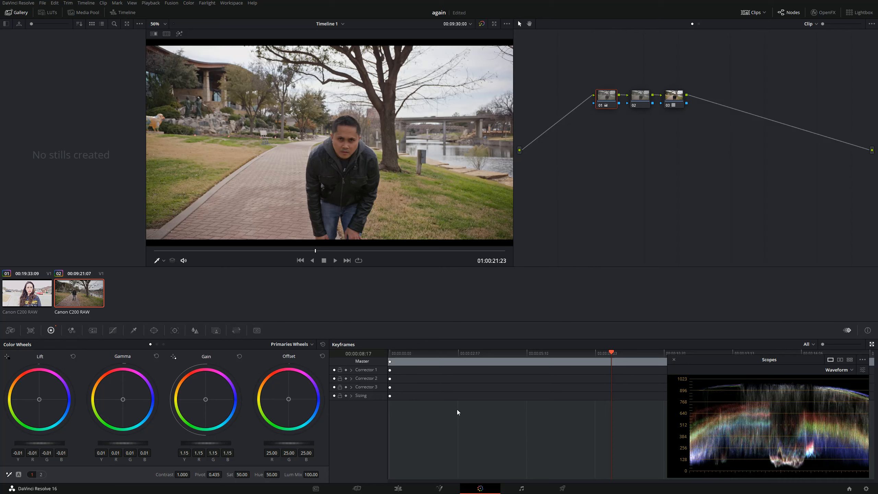
drag(262, 255, 246, 254)
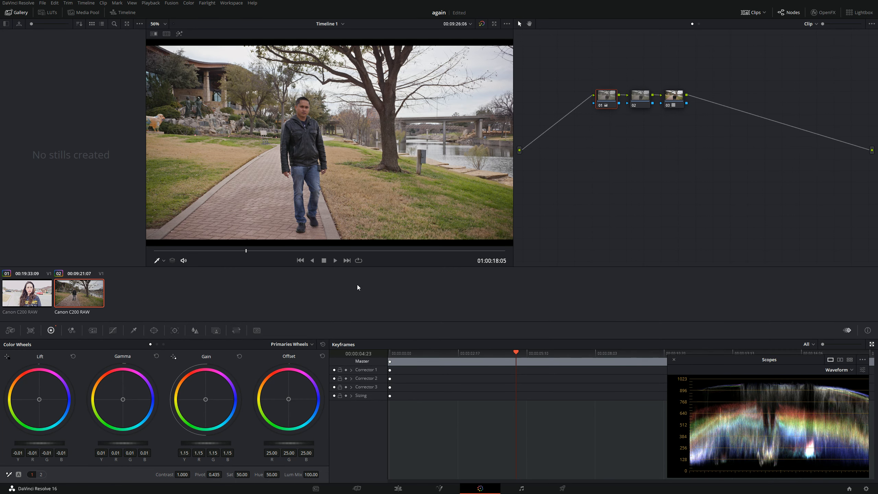
key(ctrl+a)
key(Delete)
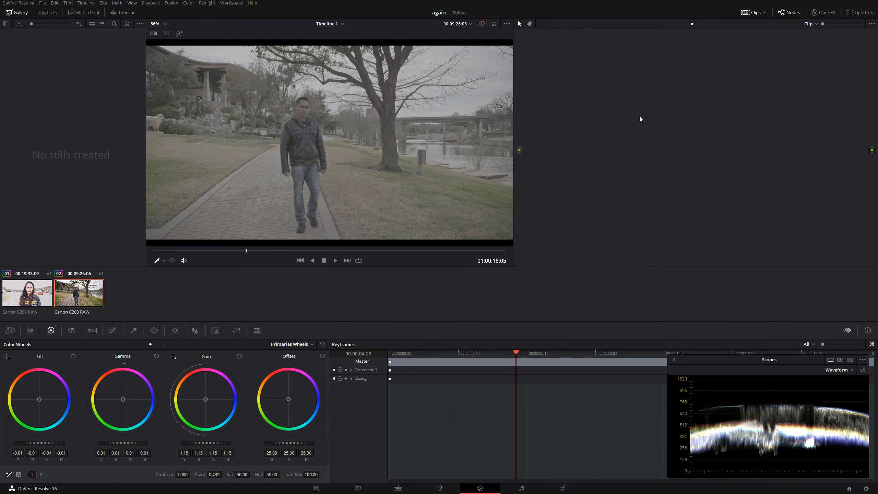
Reset the Camera Raw settings and choose the Full Res - Canon decode quality.
click(10, 331)
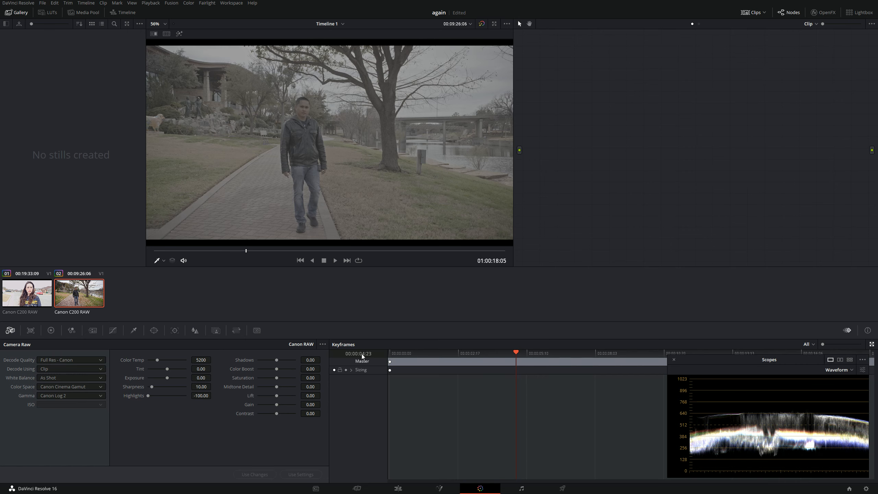
click(51, 330)
click(10, 331)
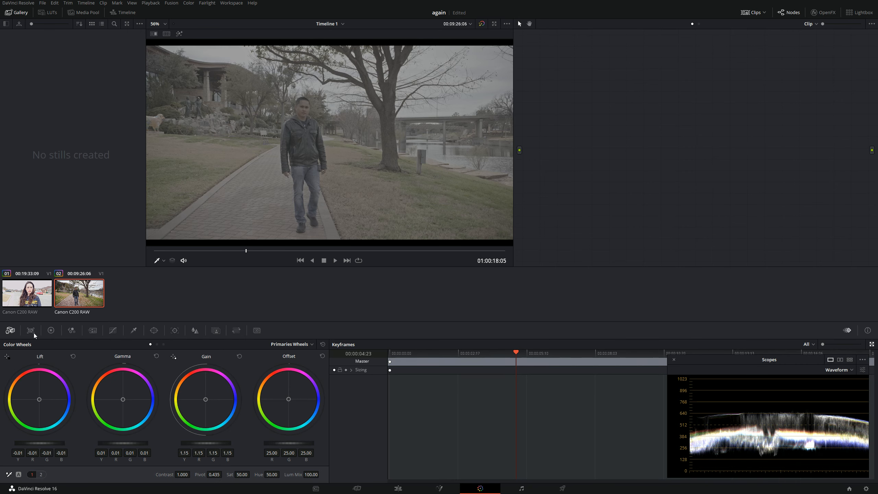
click(323, 344)
click(333, 354)
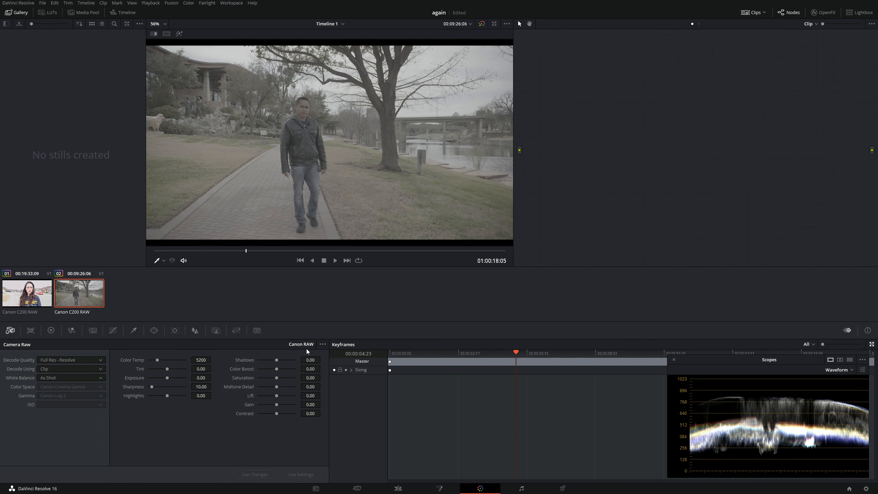
click(104, 379)
click(96, 372)
click(94, 363)
click(91, 384)
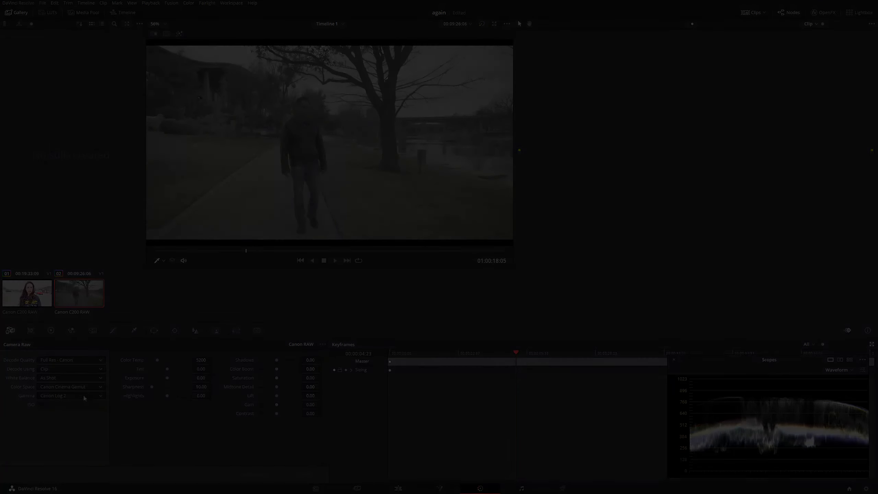